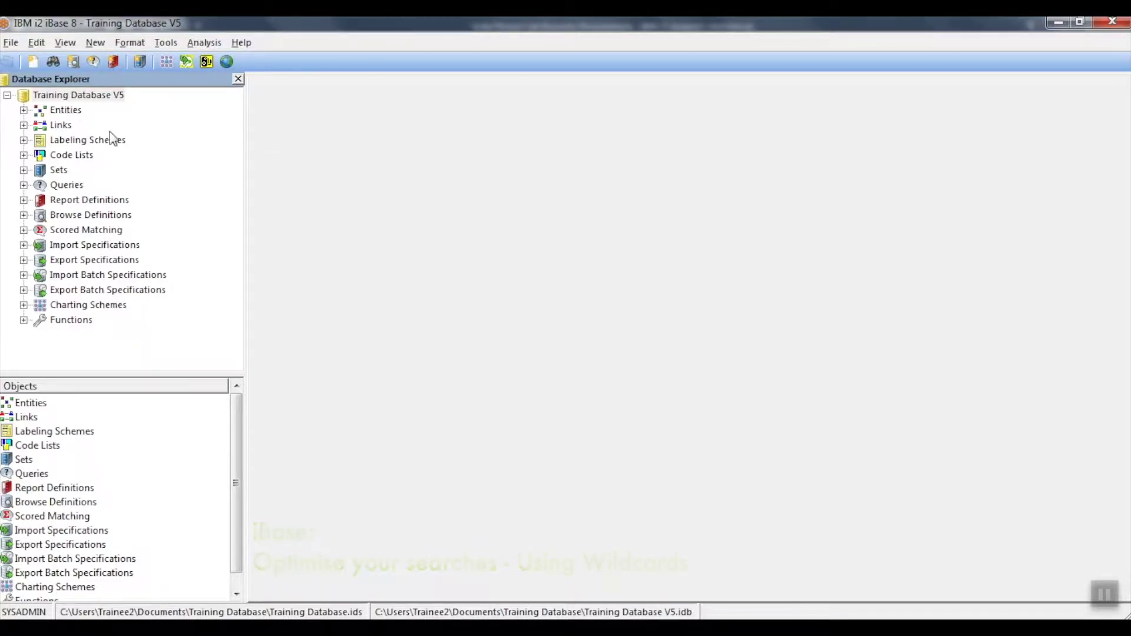
# In Training Database V5, expand Entities and open a blank New Location form.
pyautogui.click(176, 131)
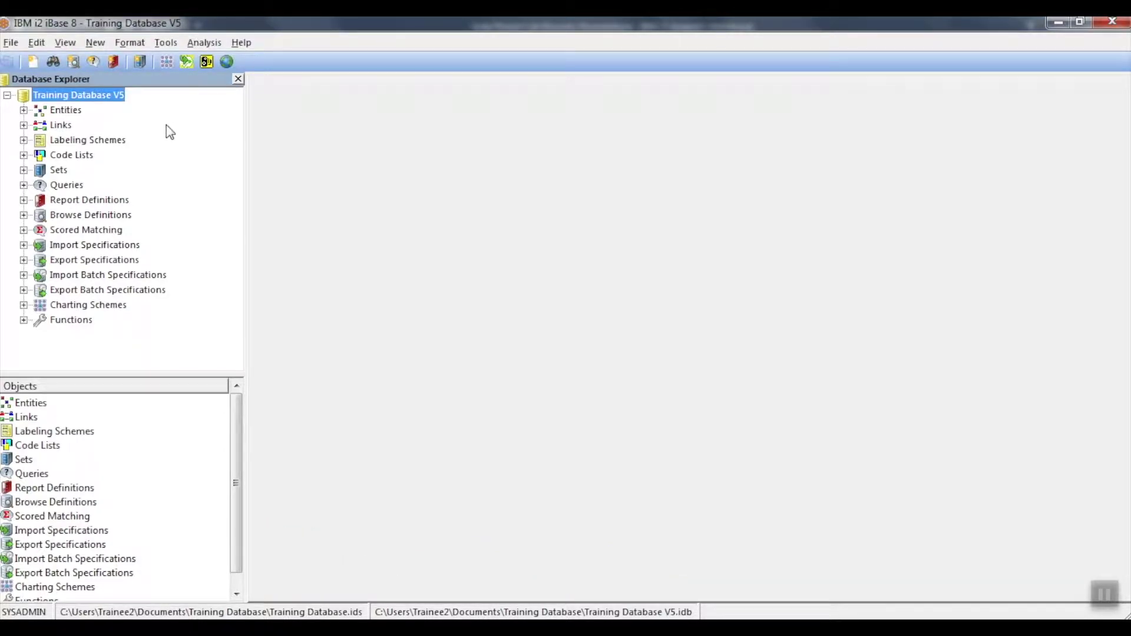
pyautogui.click(24, 110)
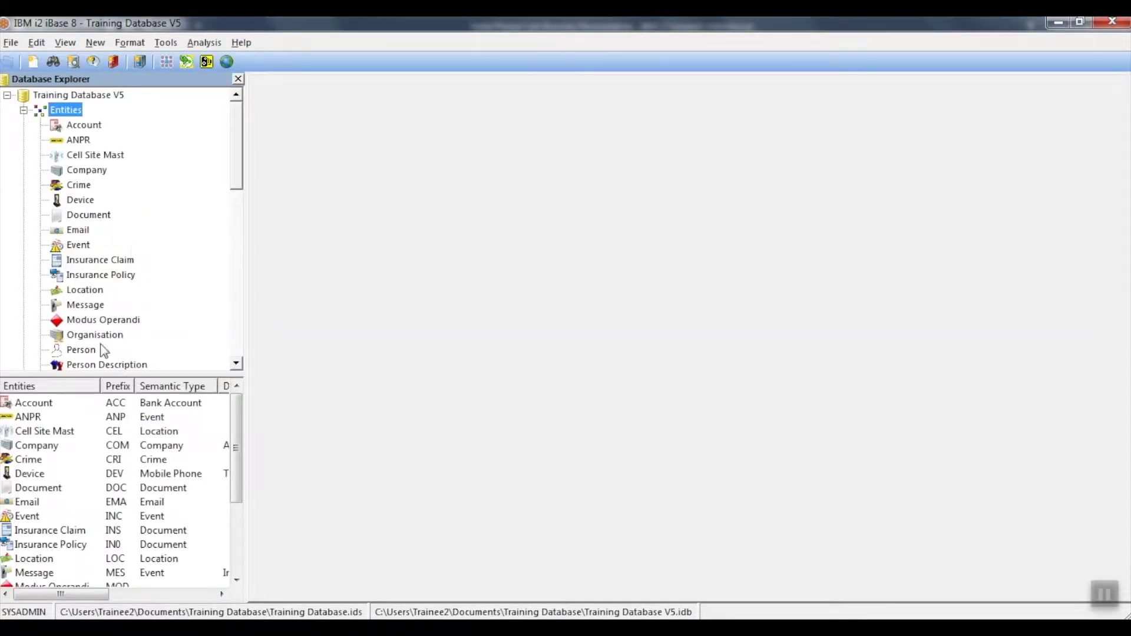
pyautogui.click(84, 290)
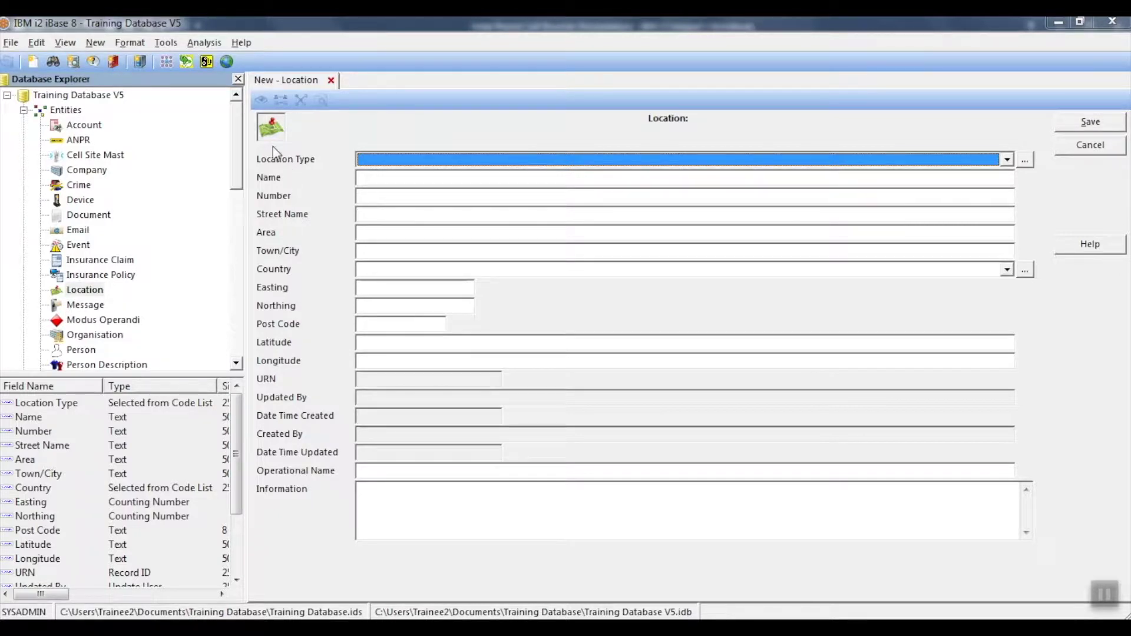
# Cancel the blank Location form, create a new query and drop a Location entity into its structure.
pyautogui.click(1107, 147)
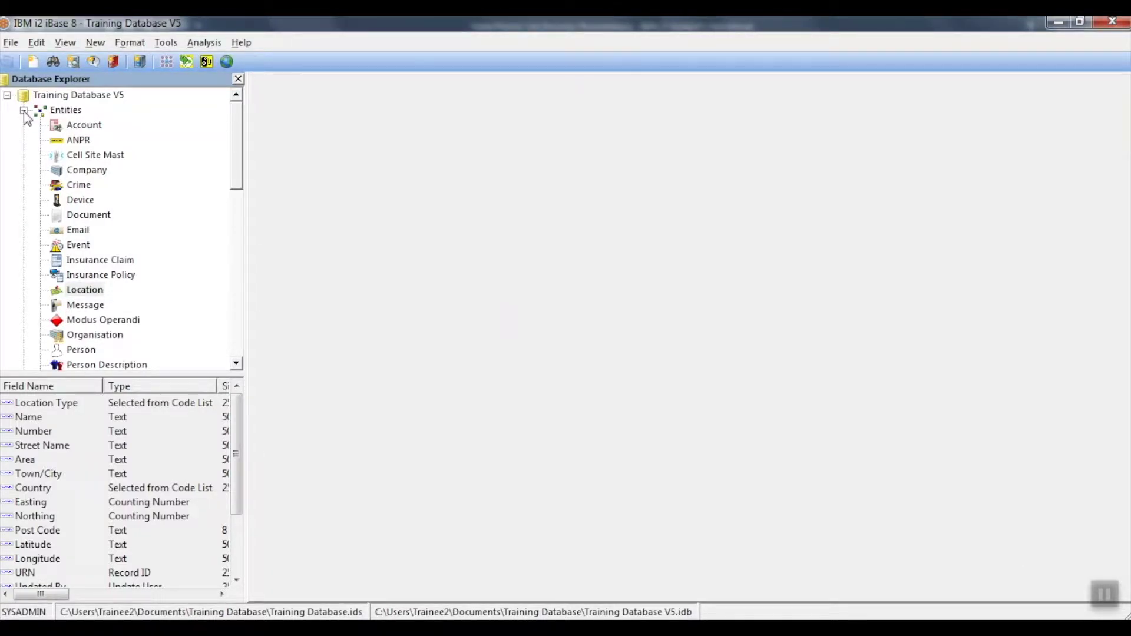
pyautogui.doubleClick(48, 113)
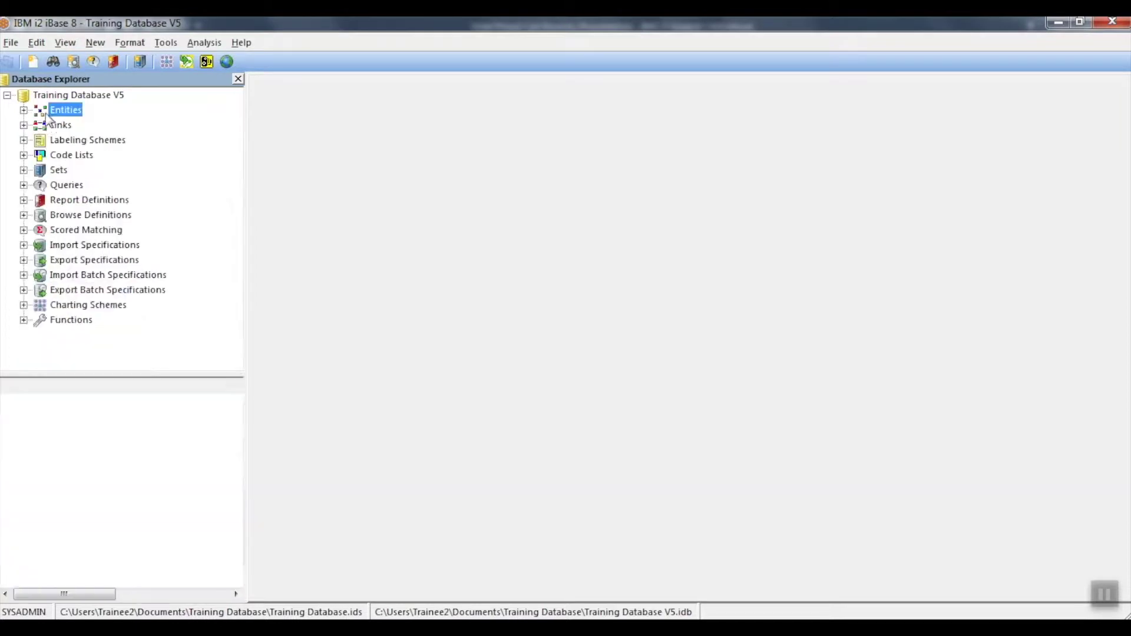
pyautogui.rightClick(62, 187)
pyautogui.click(88, 196)
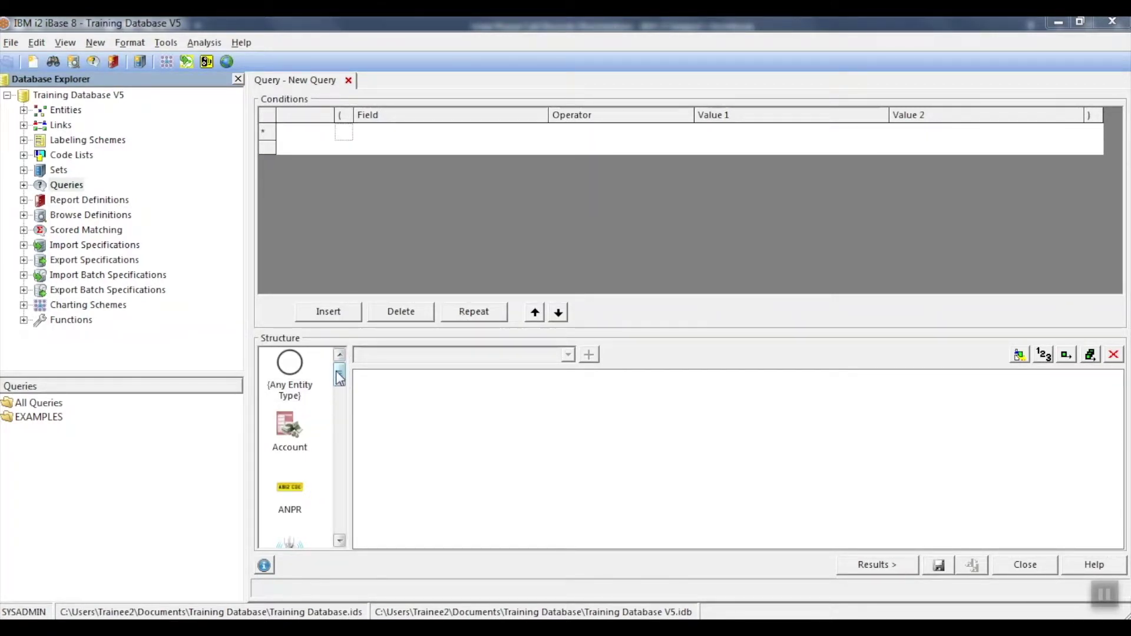
pyautogui.moveTo(340, 377); pyautogui.dragTo(336, 454)
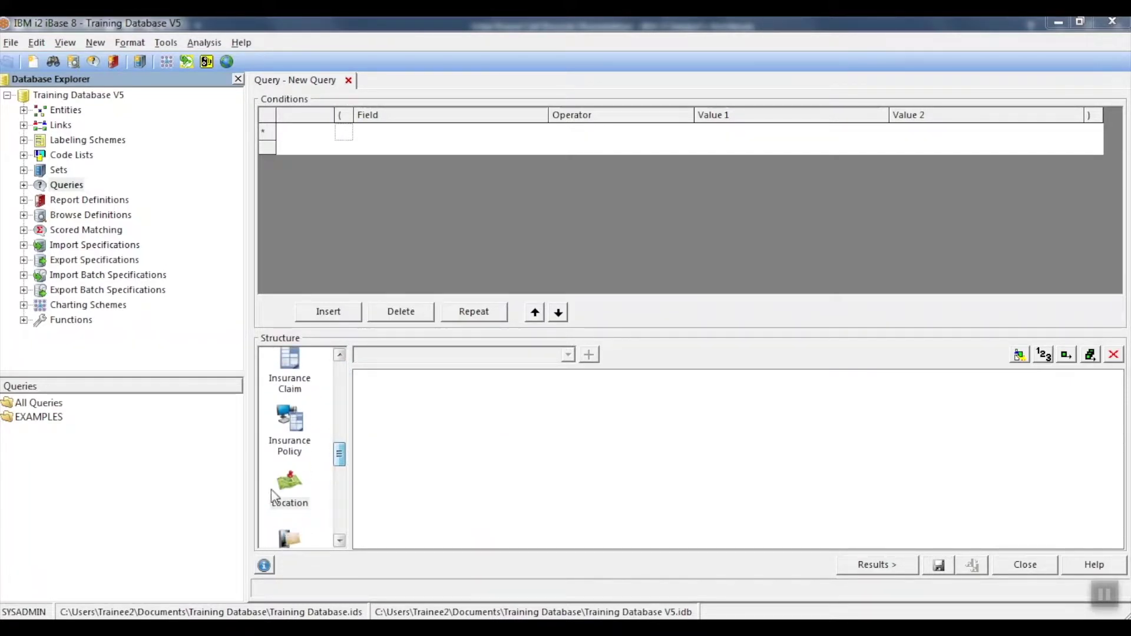
pyautogui.moveTo(295, 484); pyautogui.dragTo(482, 419)
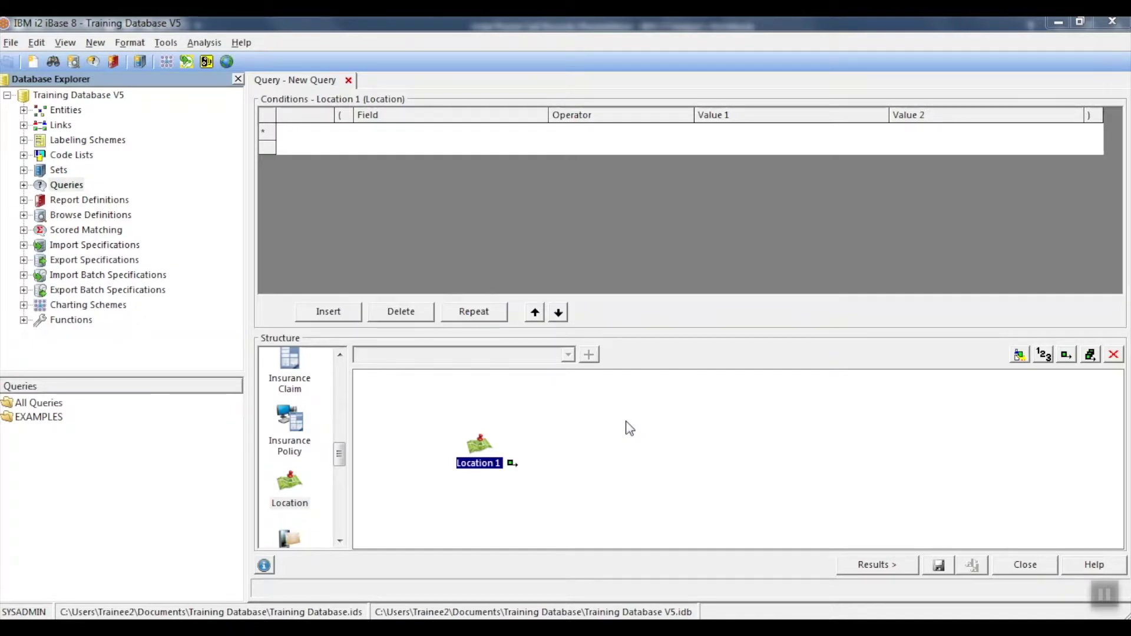
# Set the query condition's field to Post Code and its operator to starts with.
pyautogui.click(538, 131)
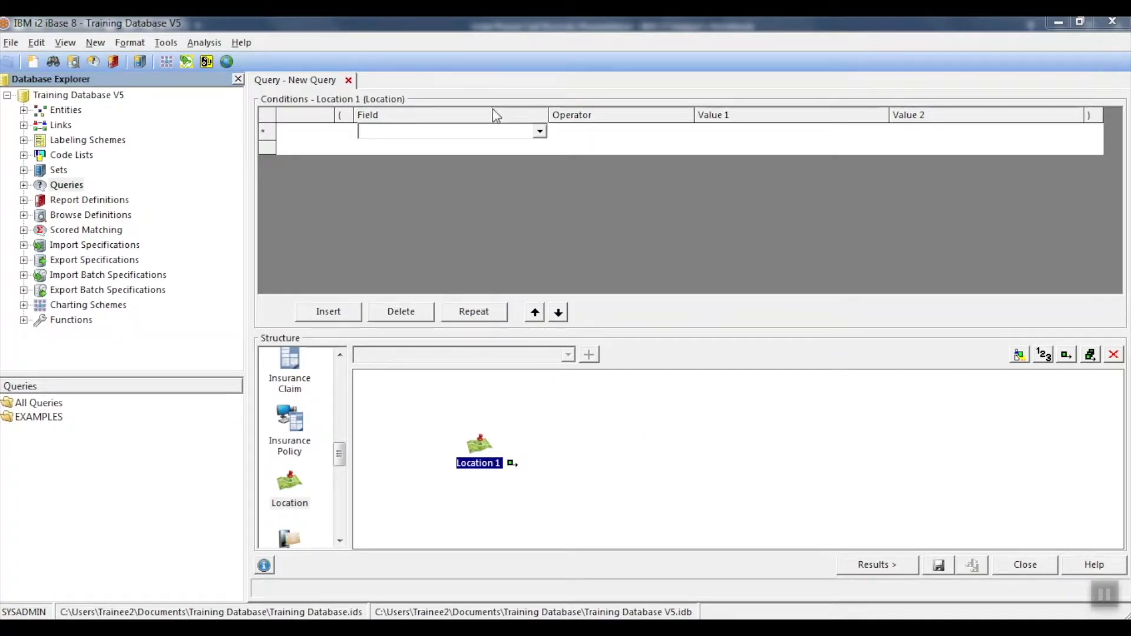
pyautogui.click(540, 131)
pyautogui.scroll(-3, 466, 220)
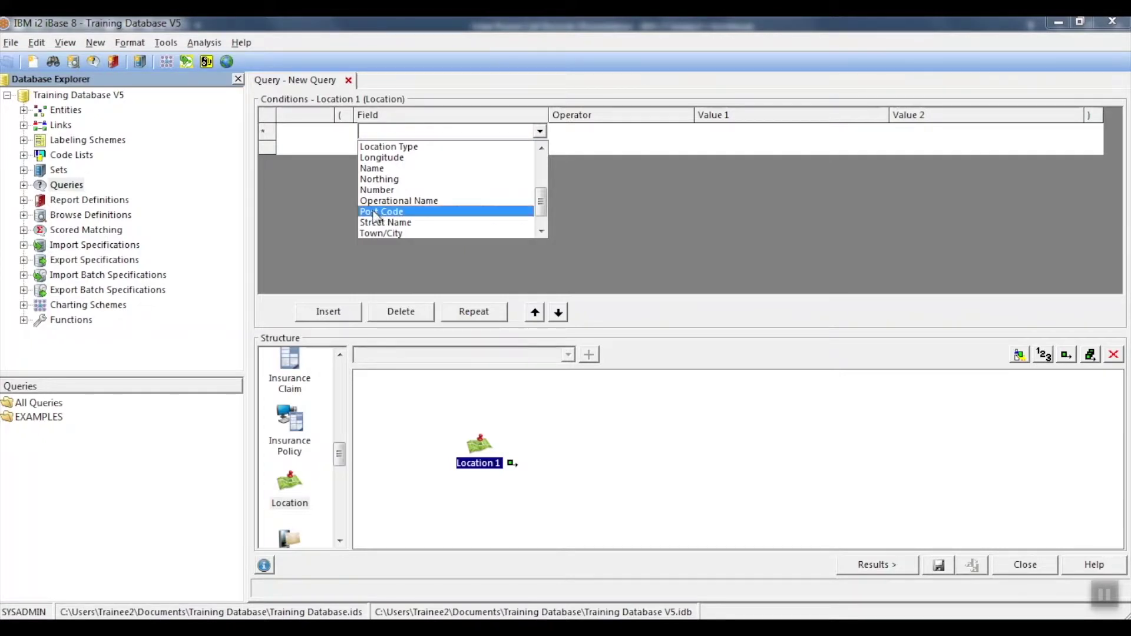
pyautogui.click(380, 211)
pyautogui.click(688, 133)
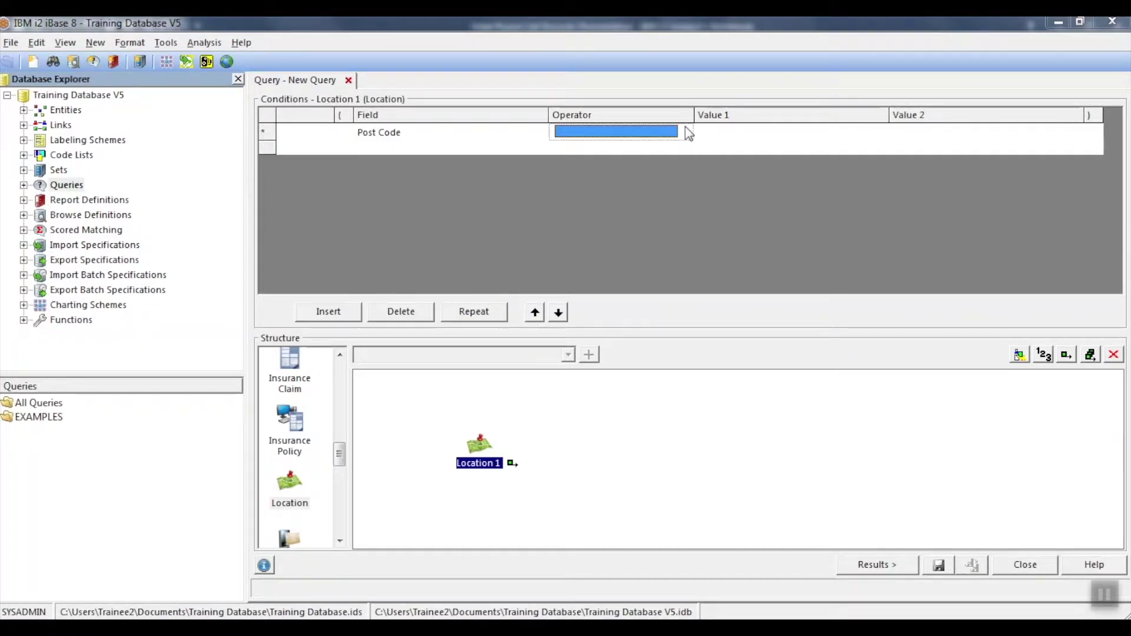
pyautogui.click(686, 131)
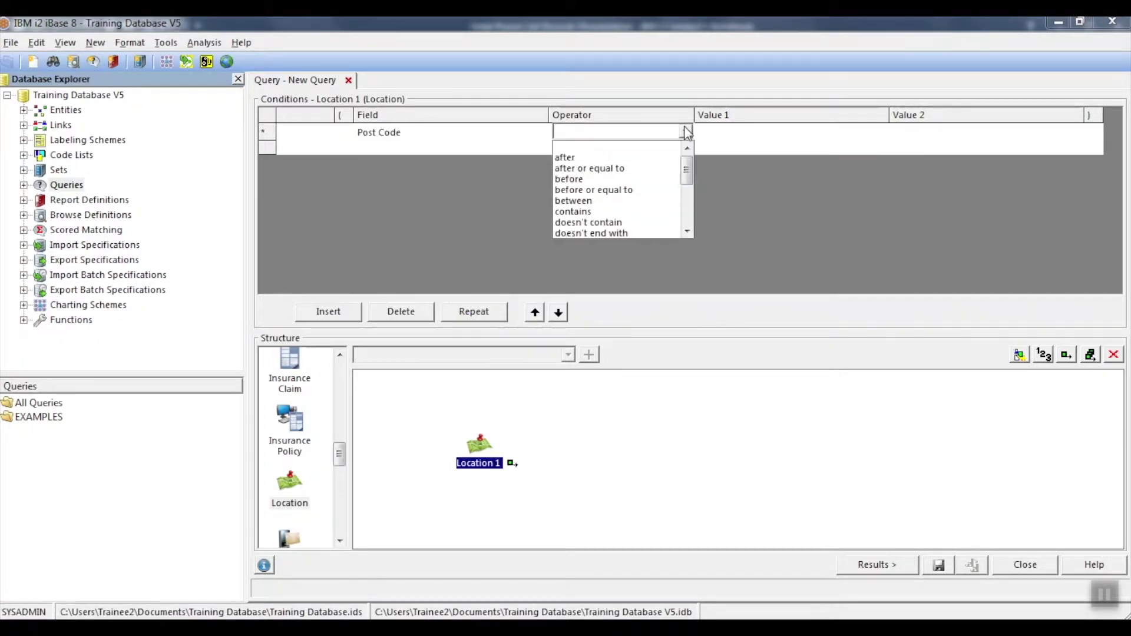
pyautogui.scroll(-3, 637, 212)
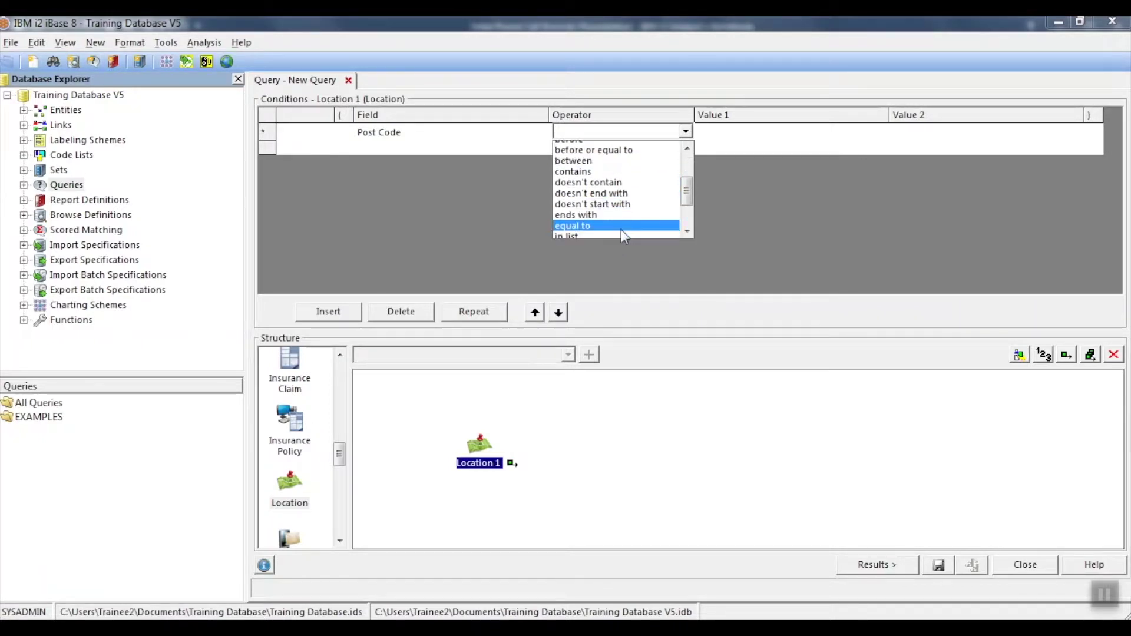
pyautogui.scroll(-1, 610, 213)
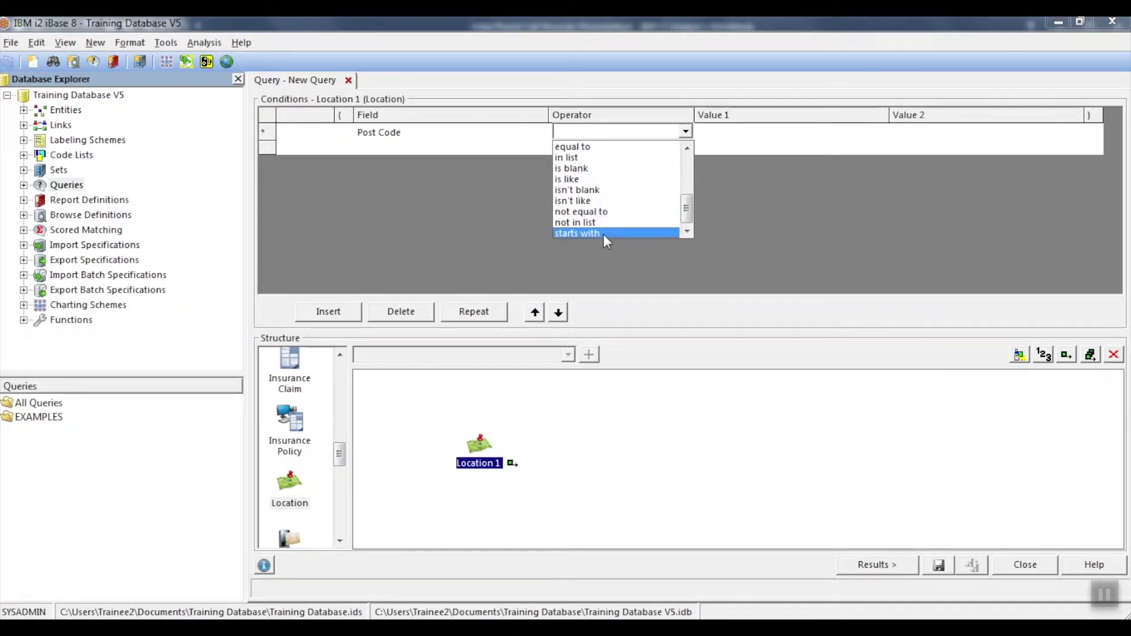
pyautogui.click(603, 235)
# Enter B[0-9] as the condition value and run the query.
pyautogui.click(756, 135)
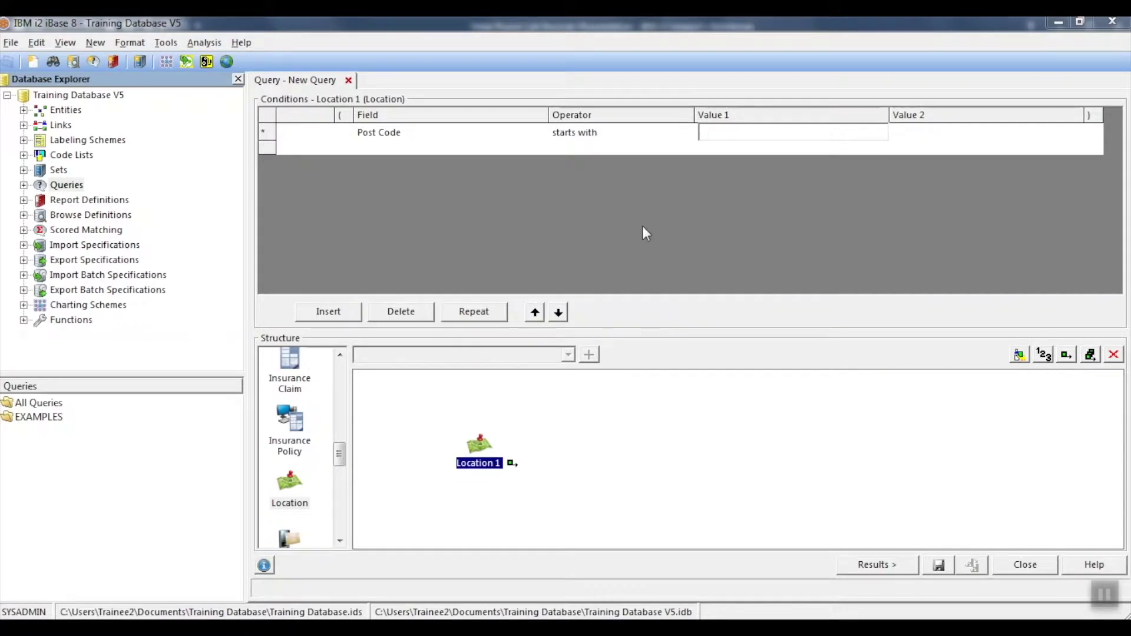
pyautogui.write('B')
pyautogui.write('0-9]')
pyautogui.click(906, 567)
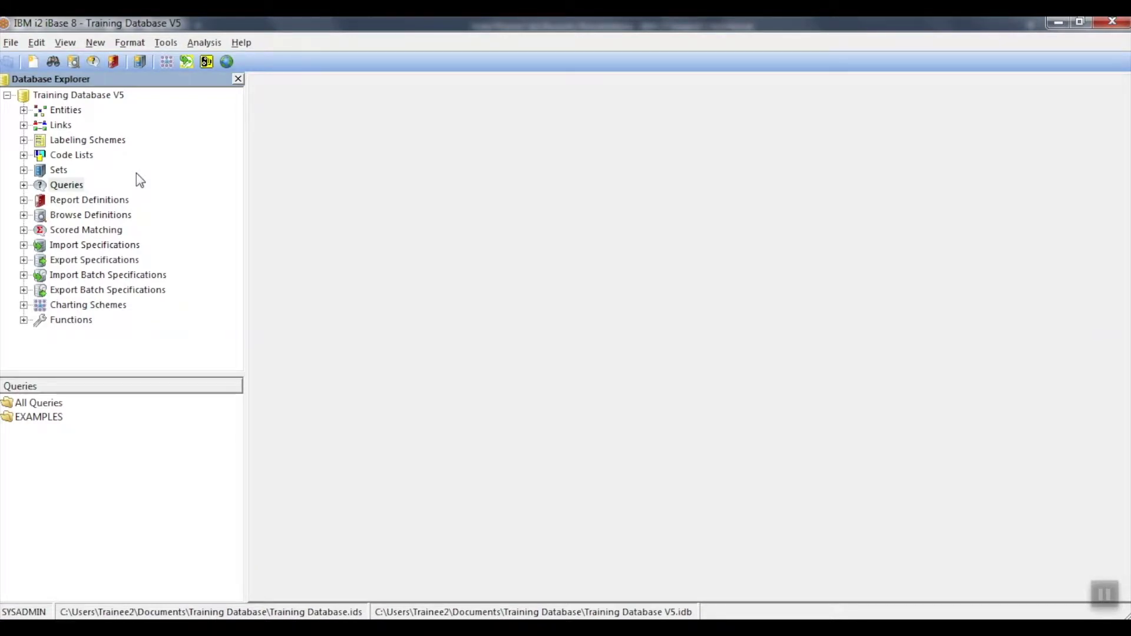
# Start another new query with a Location entity in its structure.
pyautogui.rightClick(66, 188)
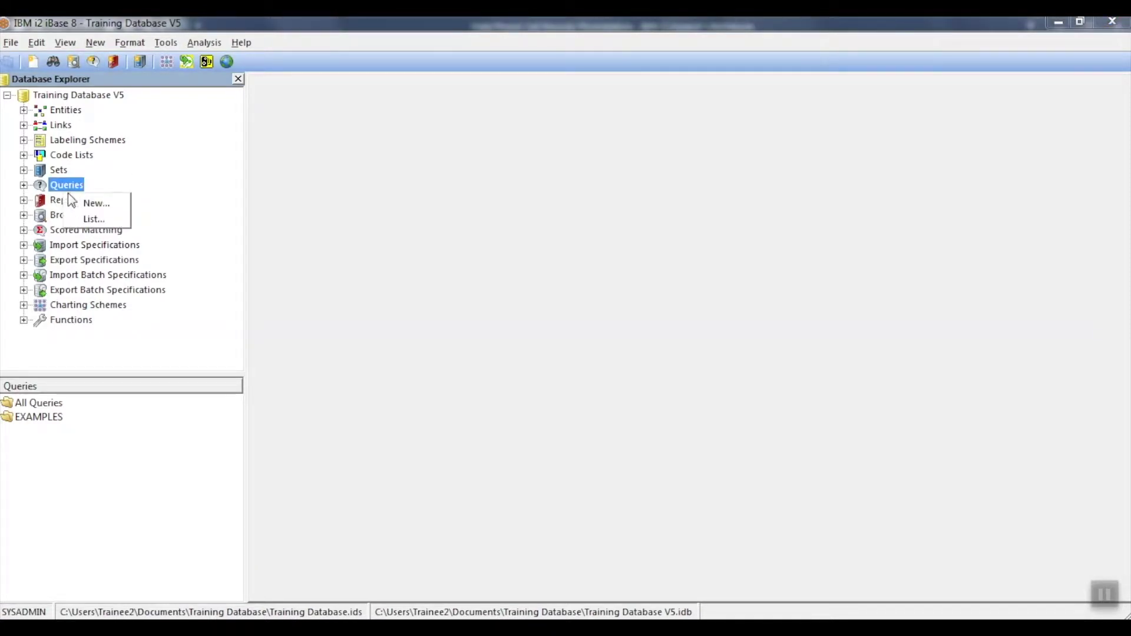
pyautogui.click(96, 203)
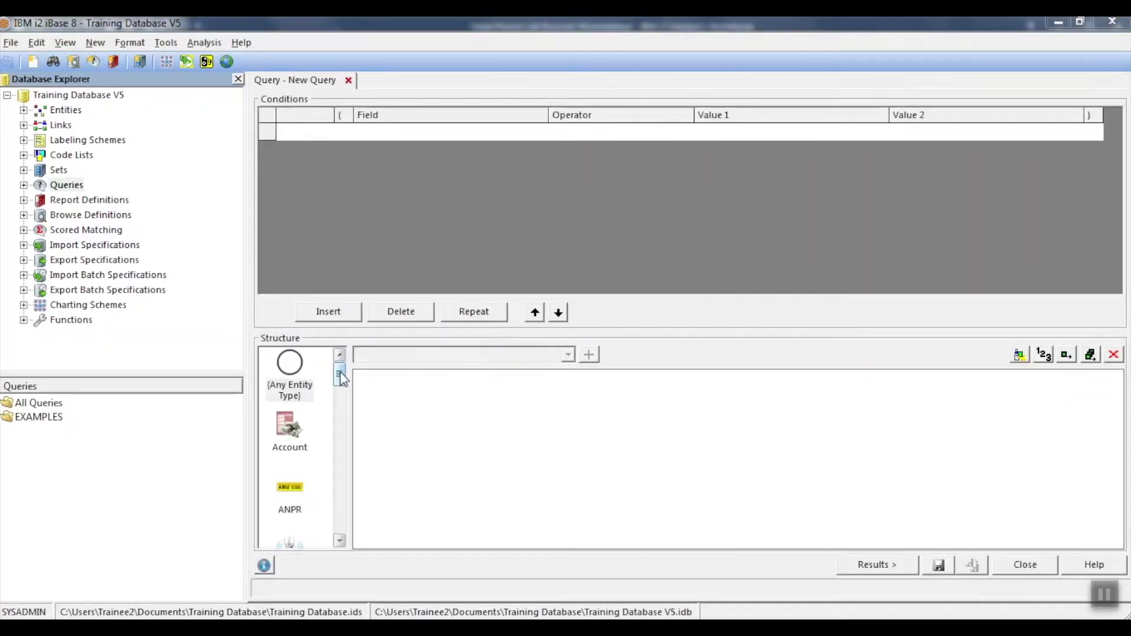
pyautogui.moveTo(340, 361); pyautogui.dragTo(527, 430)
# Set the condition to Post Code contains '* *' and run the query.
pyautogui.click(457, 131)
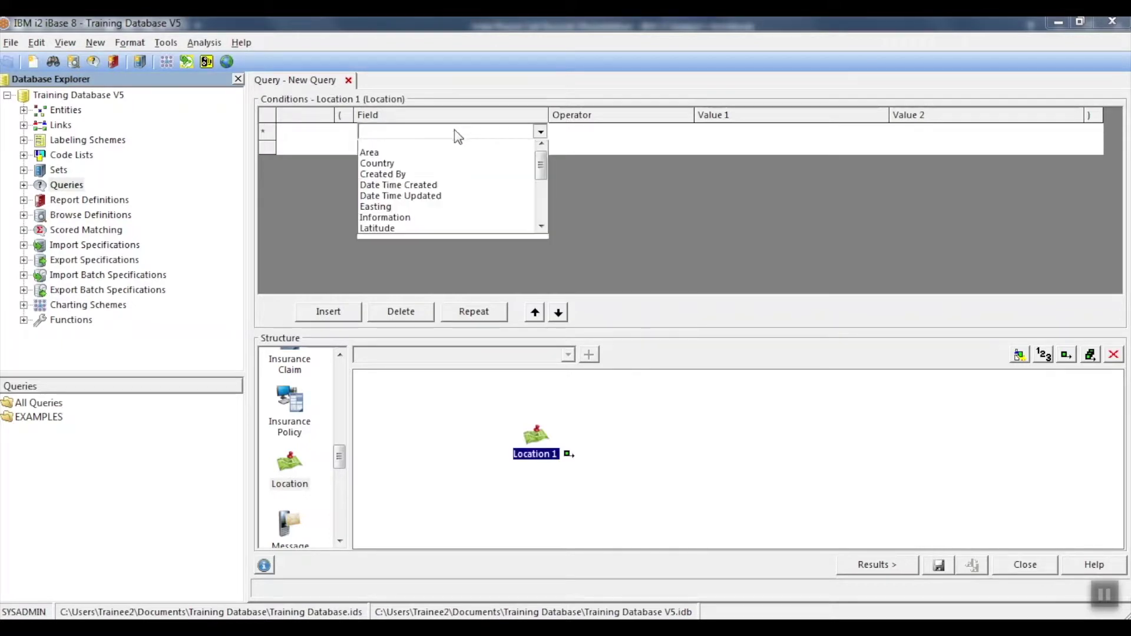
pyautogui.scroll(-3, 412, 188)
pyautogui.click(400, 214)
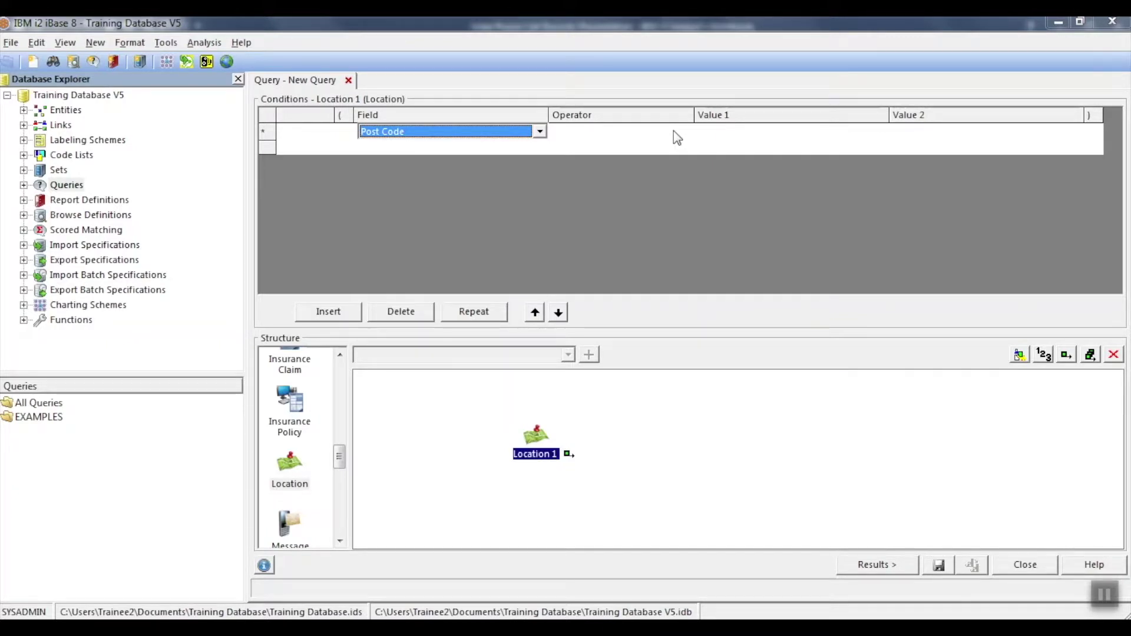
pyautogui.click(675, 135)
pyautogui.click(684, 131)
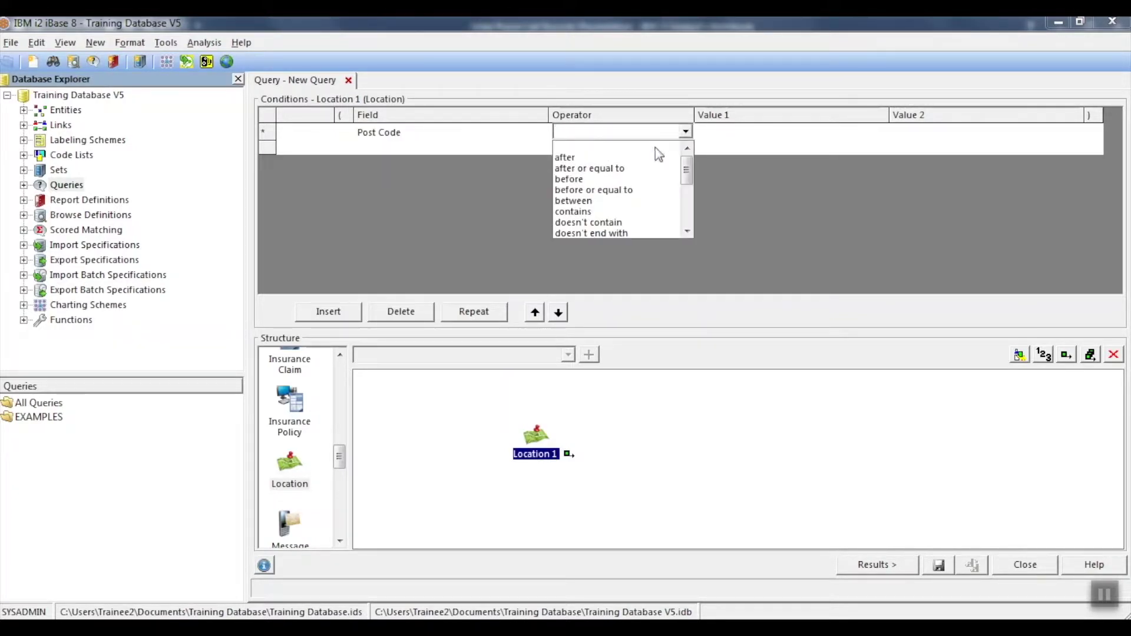
pyautogui.click(629, 212)
pyautogui.click(742, 135)
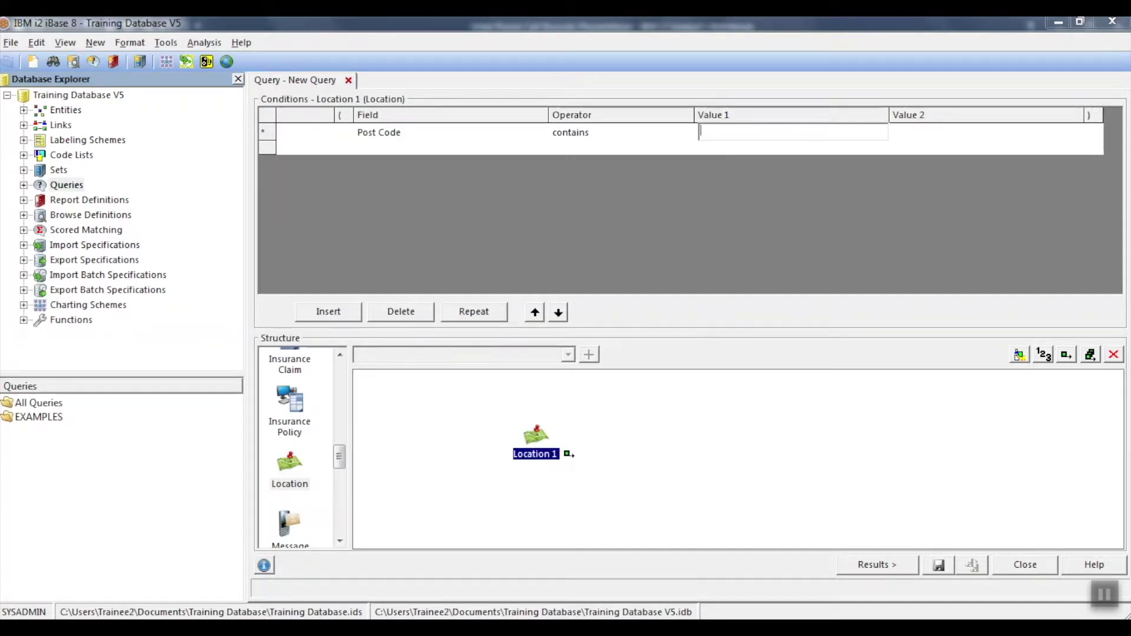
pyautogui.write('*')
pyautogui.click(882, 568)
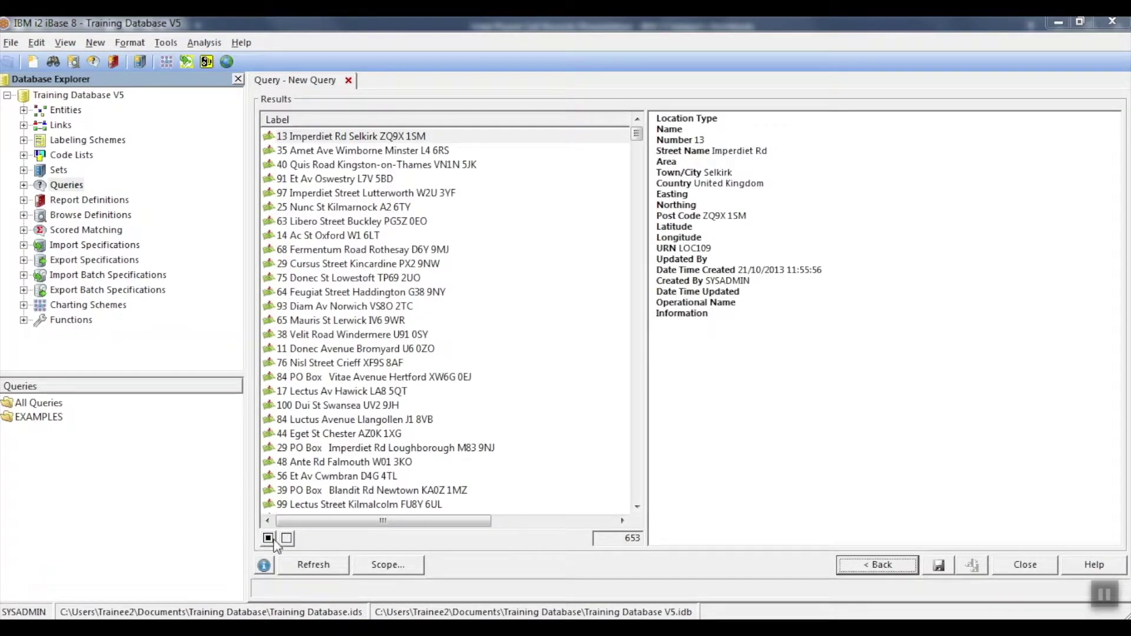
# Select all 653 results, show them as full records, scroll to Post Code, then close everything.
pyautogui.click(268, 538)
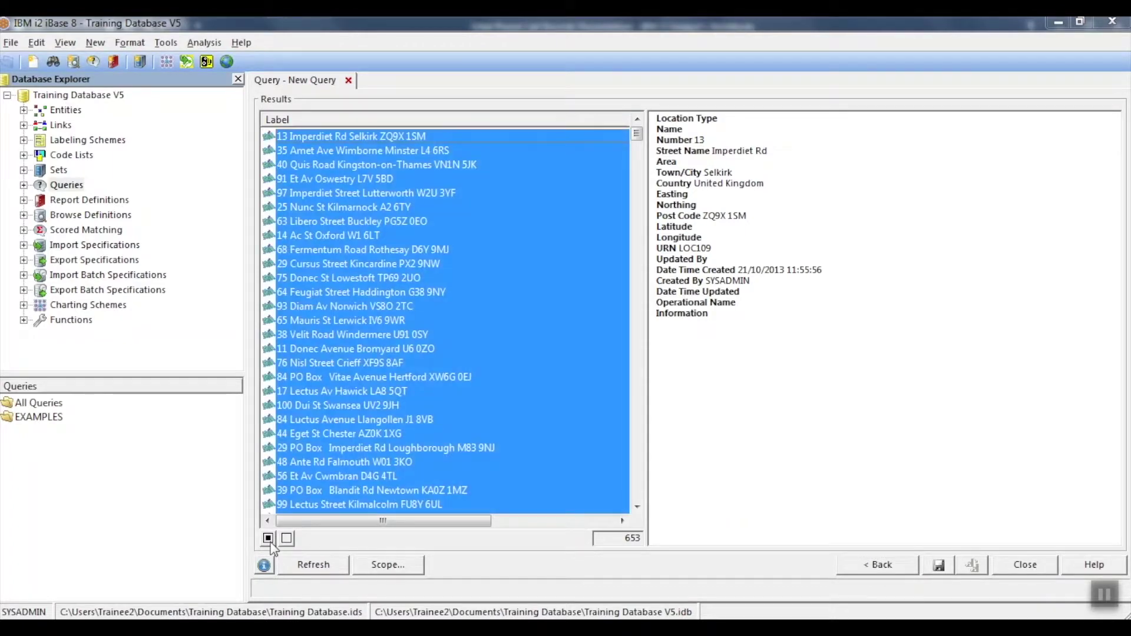
pyautogui.rightClick(456, 218)
pyautogui.click(482, 227)
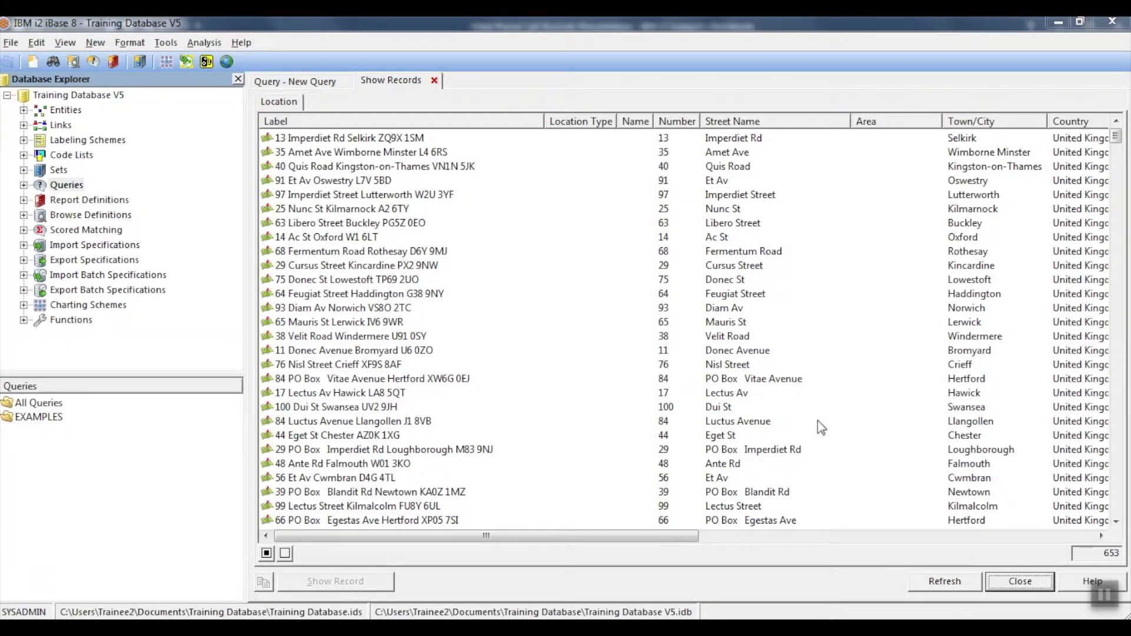
pyautogui.moveTo(358, 540); pyautogui.dragTo(568, 534)
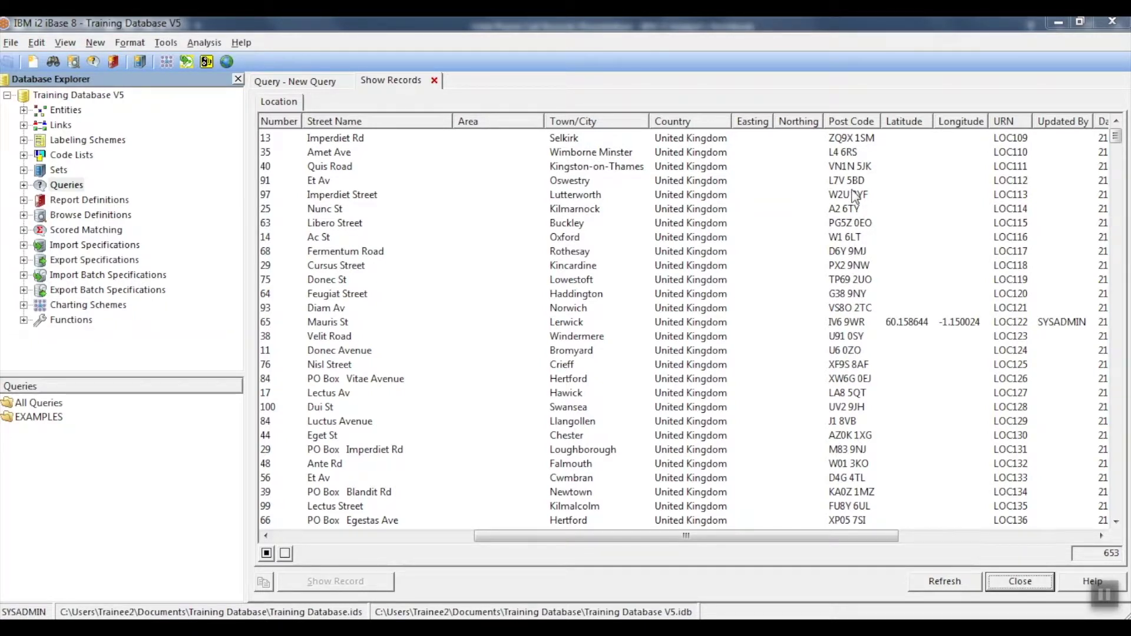
pyautogui.press('Escape')
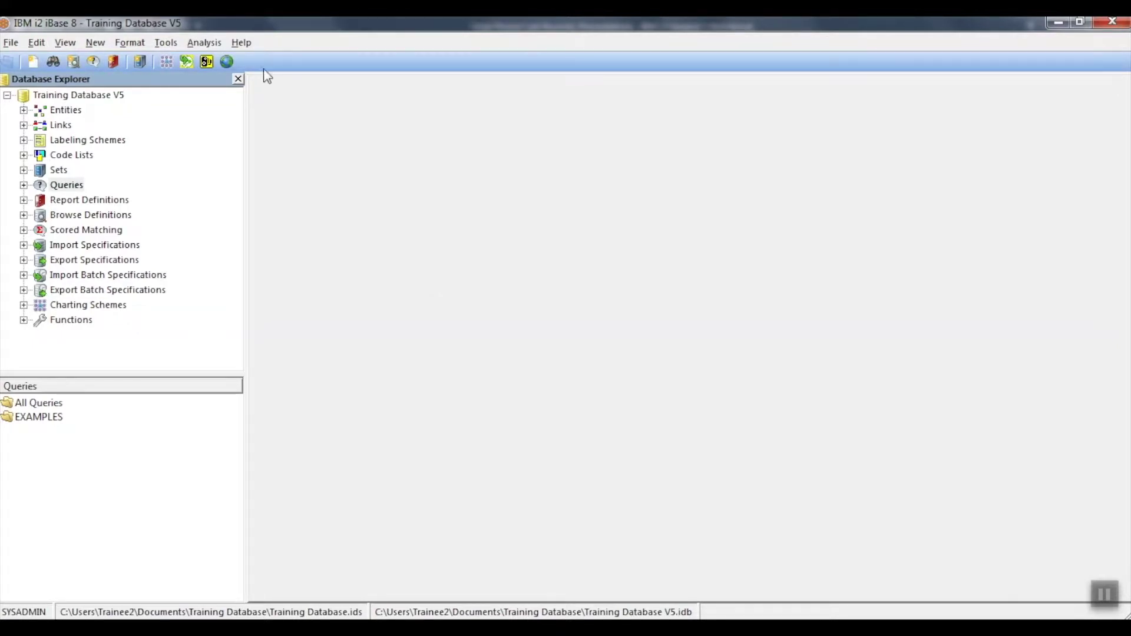
# Search the Help Contents for WILDCARDS and open the About Wildcard Characters topic.
pyautogui.click(242, 43)
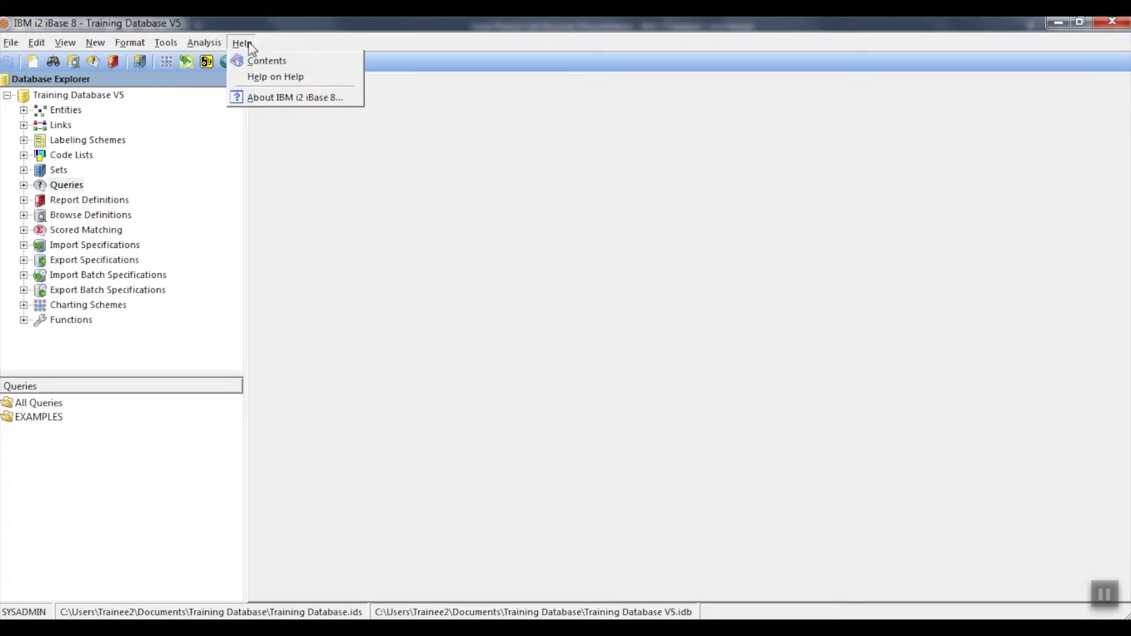
pyautogui.click(317, 62)
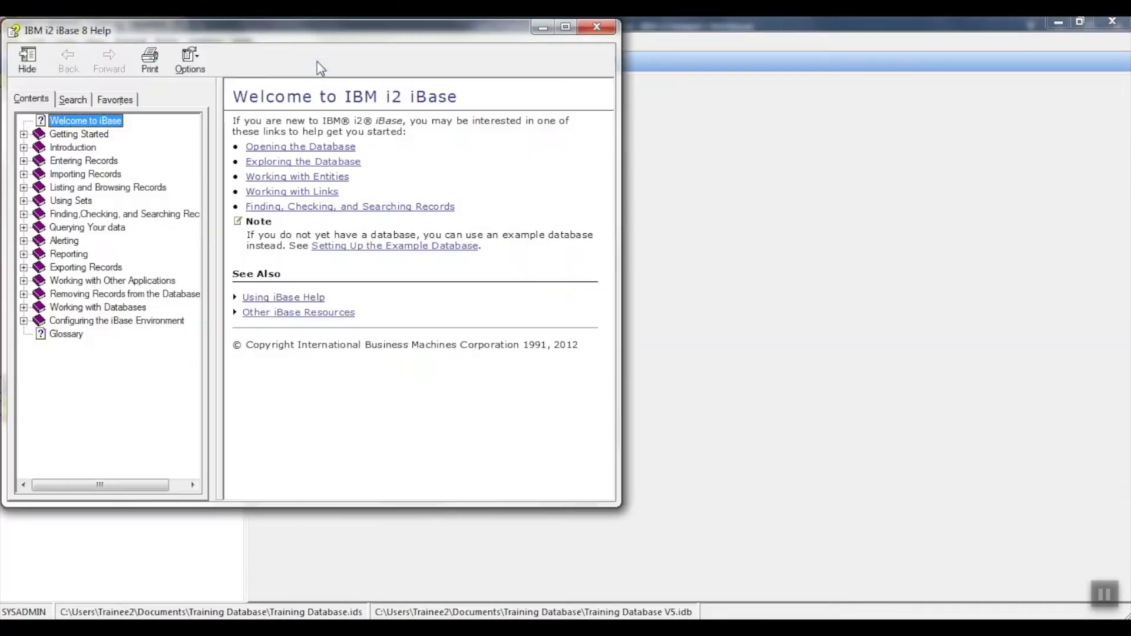
pyautogui.click(73, 100)
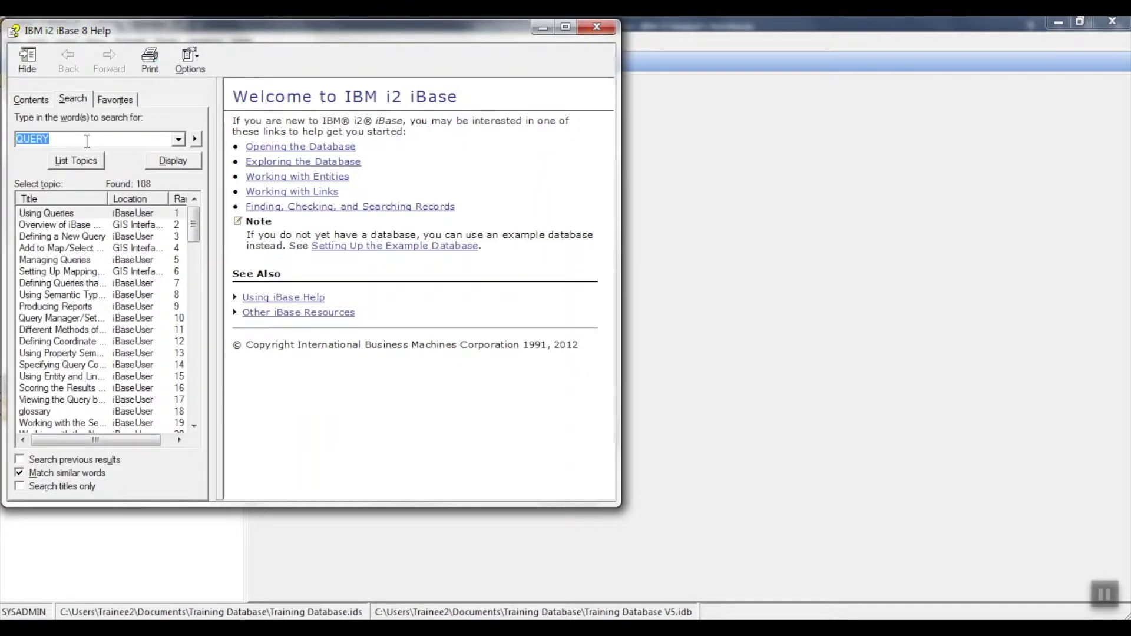
pyautogui.write('WILDCARDS')
pyautogui.press('Return')
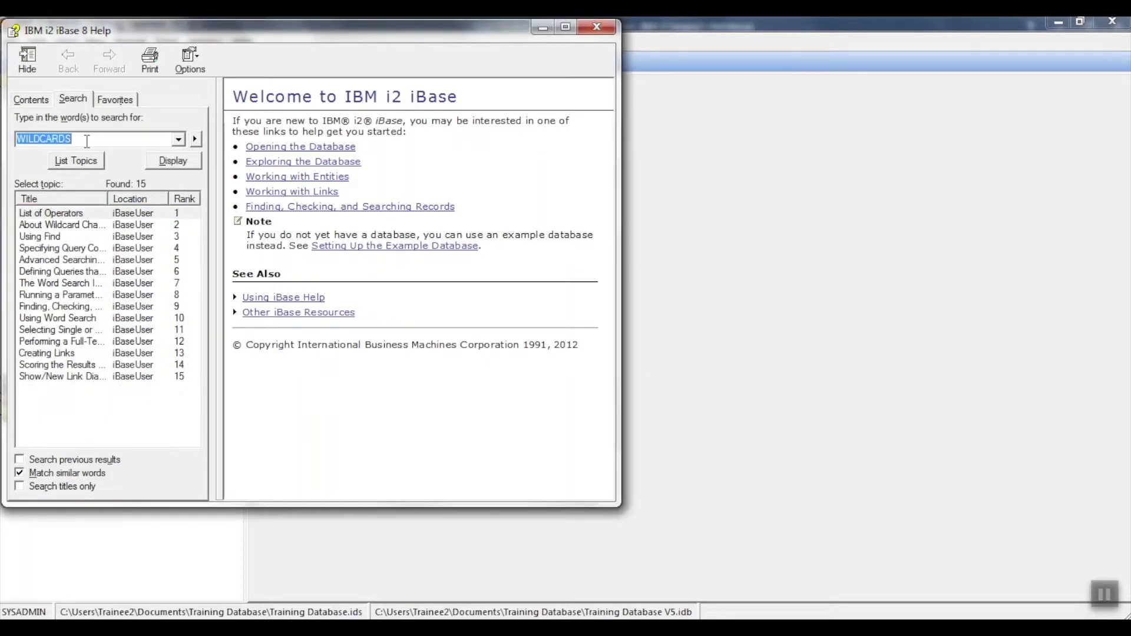
pyautogui.click(74, 227)
pyautogui.doubleClick(73, 229)
# Scroll through the About Wildcard Characters topic to read each wildcard symbol's meaning.
pyautogui.moveTo(610, 171); pyautogui.dragTo(615, 193)
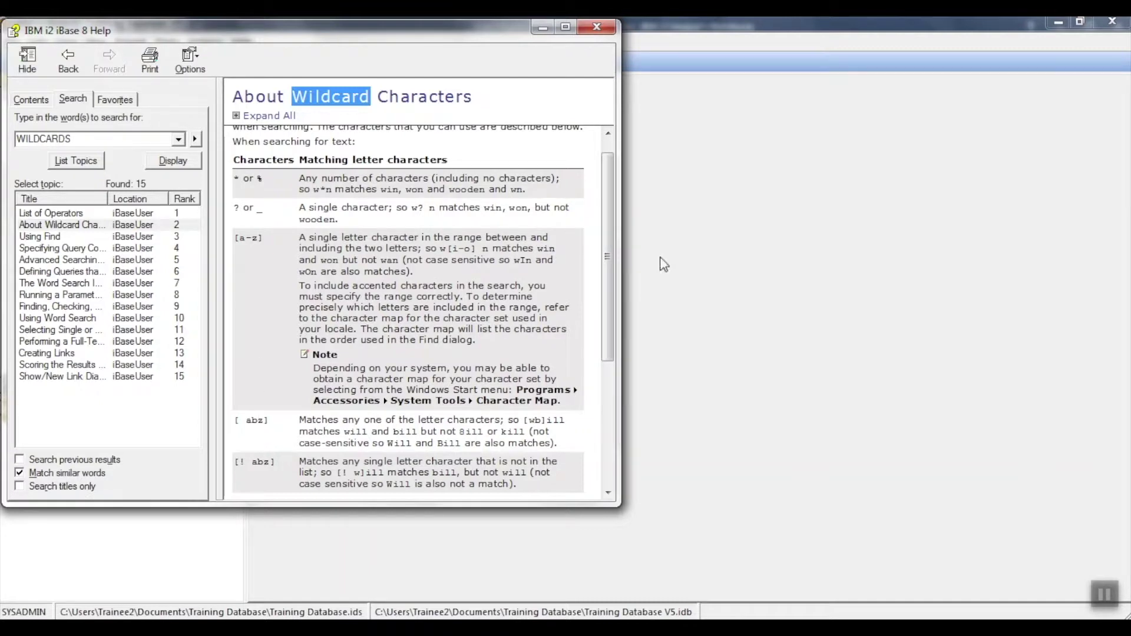
pyautogui.moveTo(609, 195); pyautogui.dragTo(612, 257)
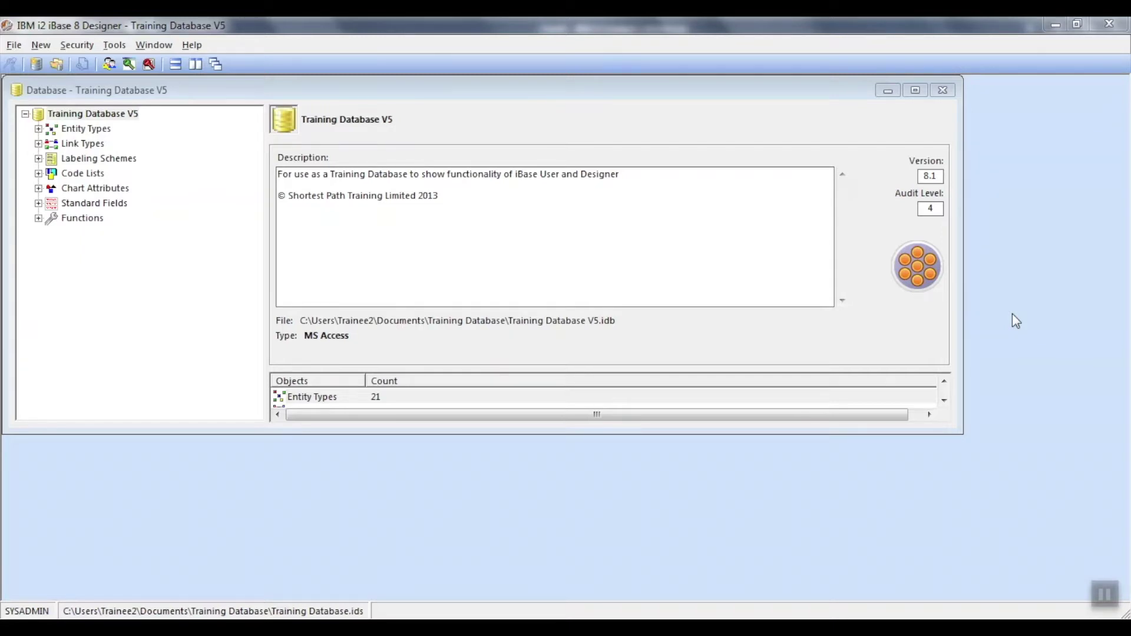
# Expand Entity Types and open Person's Date of Birth field for editing.
pyautogui.doubleClick(313, 396)
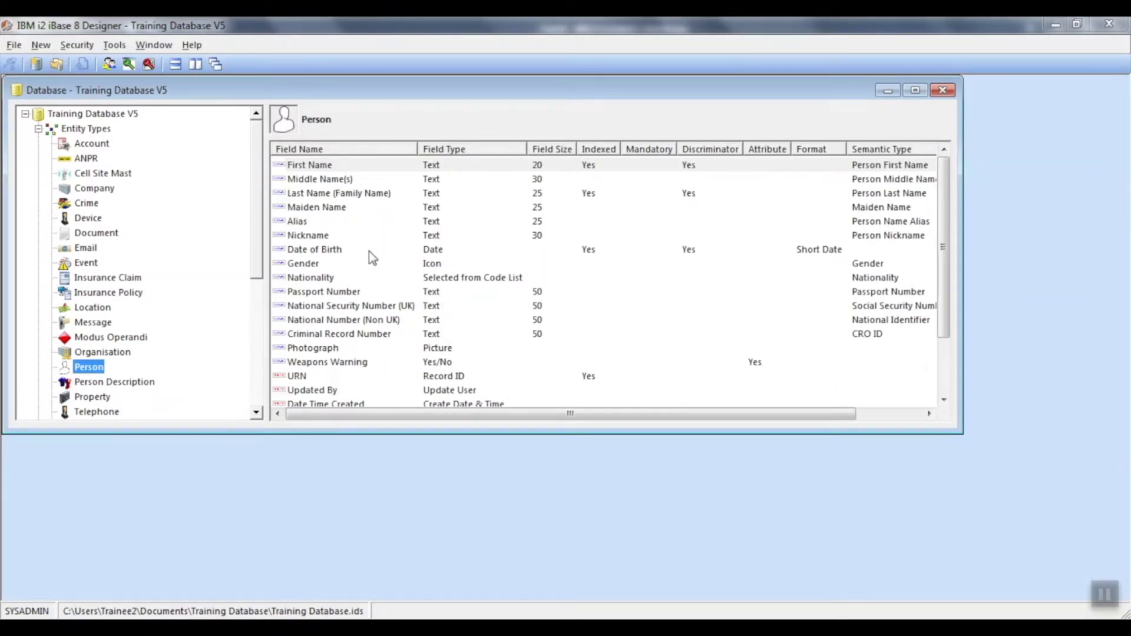
pyautogui.click(369, 251)
pyautogui.rightClick(372, 257)
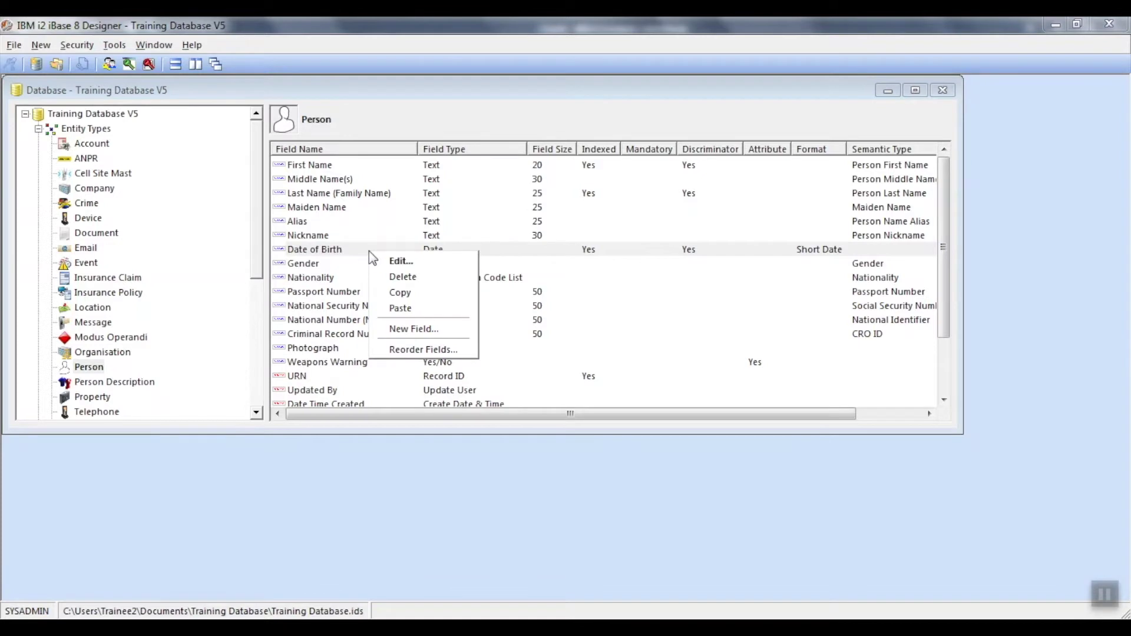
pyautogui.click(436, 263)
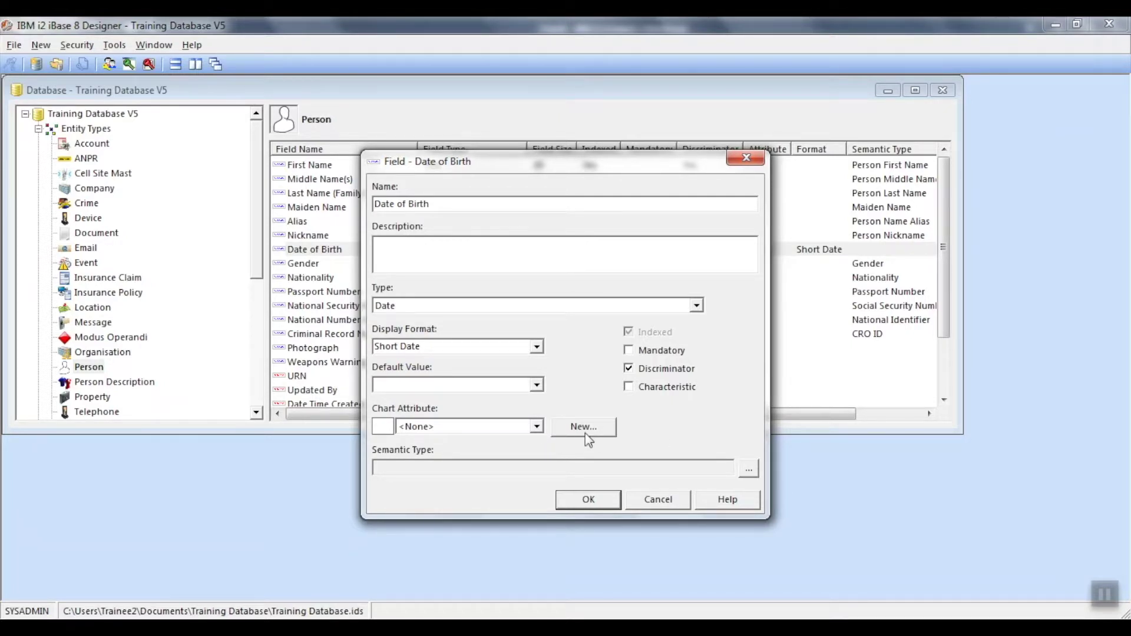
# Create a new chart attribute named 'Date of Birth' with type Time.
pyautogui.click(606, 431)
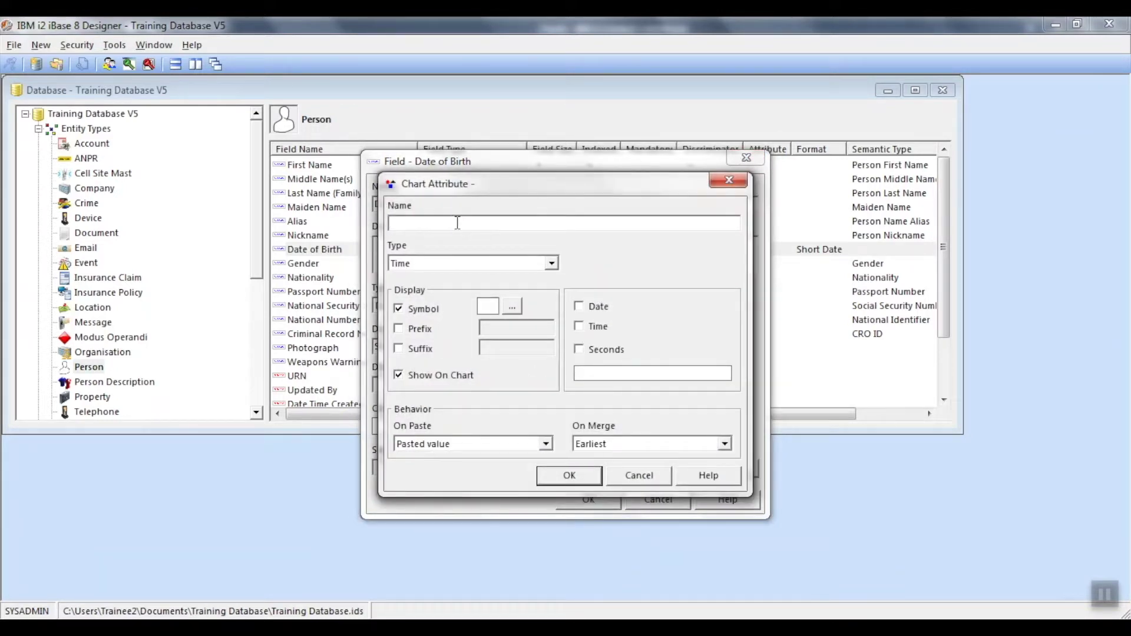
pyautogui.write('Date of Birth')
pyautogui.click(554, 268)
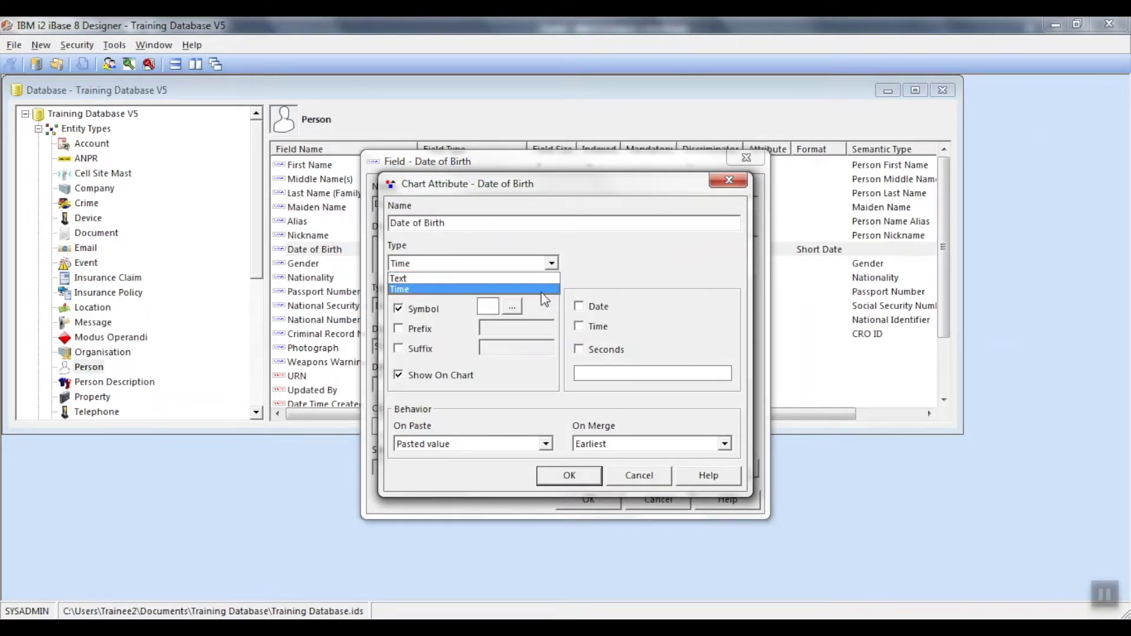
pyautogui.click(545, 289)
# Enable Symbol display for the attribute and bring up the symbol choices.
pyautogui.moveTo(568, 194); pyautogui.dragTo(600, 189)
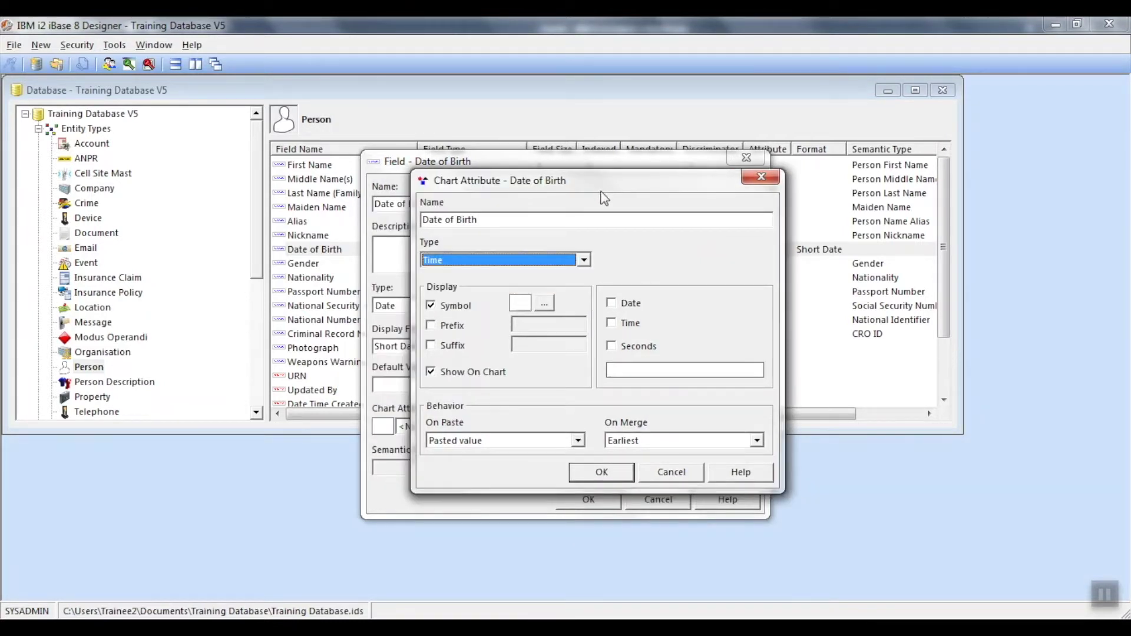
pyautogui.click(432, 307)
pyautogui.click(433, 307)
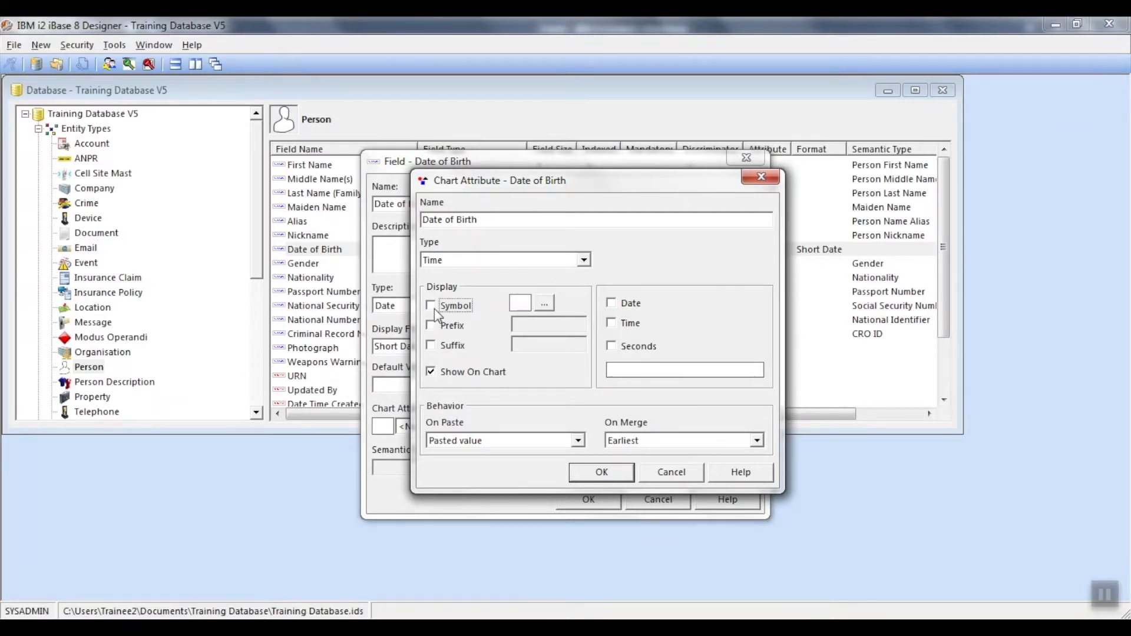
pyautogui.click(540, 306)
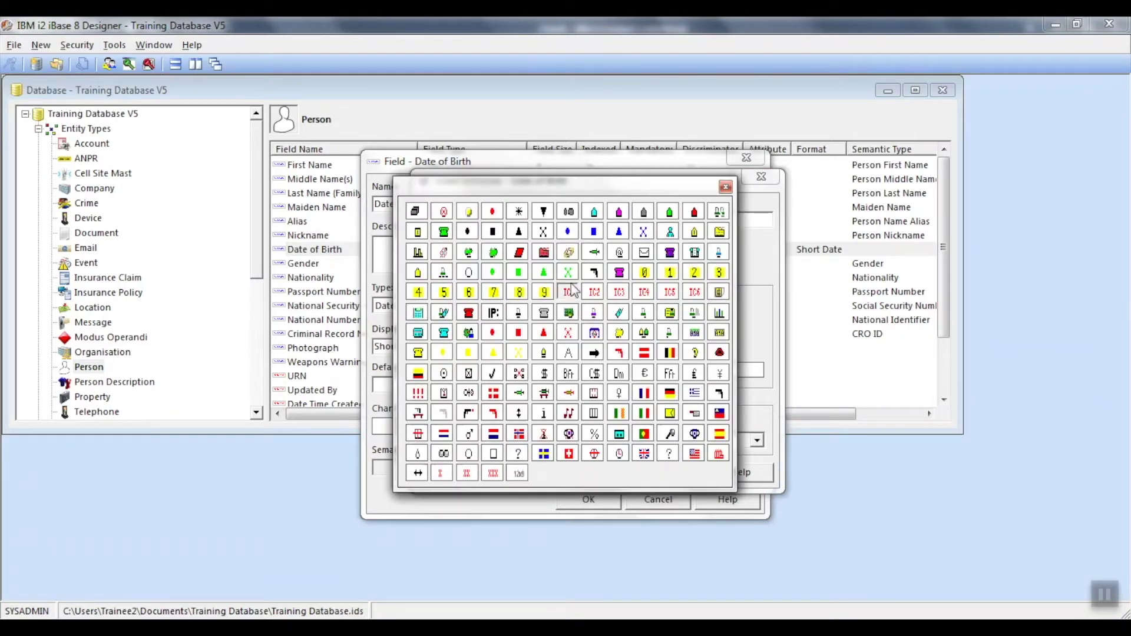
# Choose the blue symbol, tick Date under Display, and save the Date of Birth attribute.
pyautogui.click(574, 238)
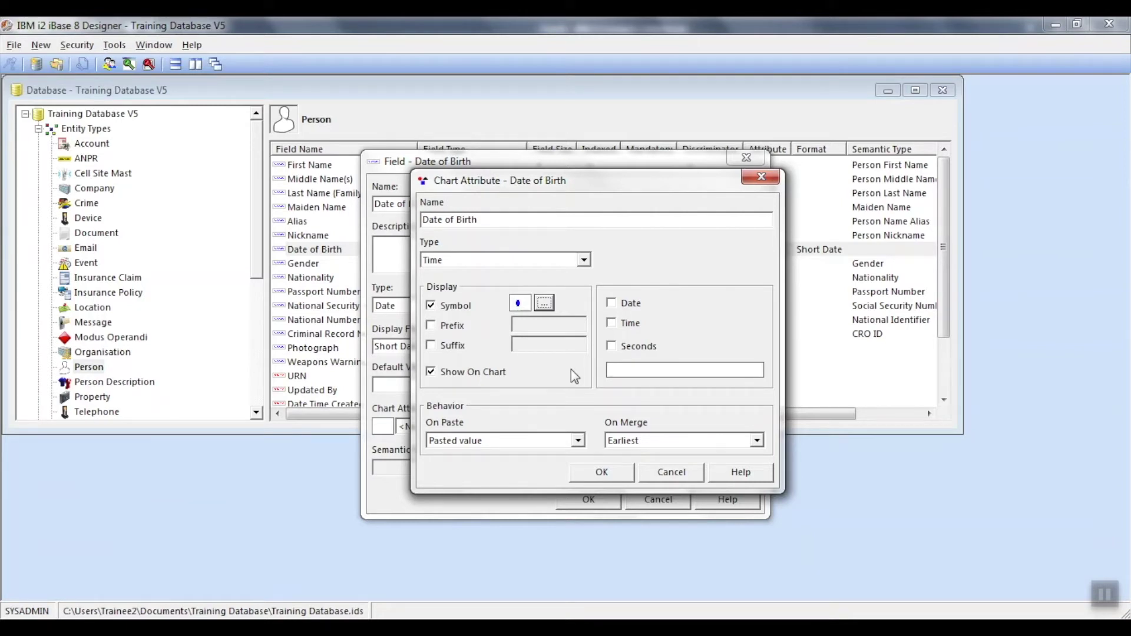
pyautogui.click(632, 308)
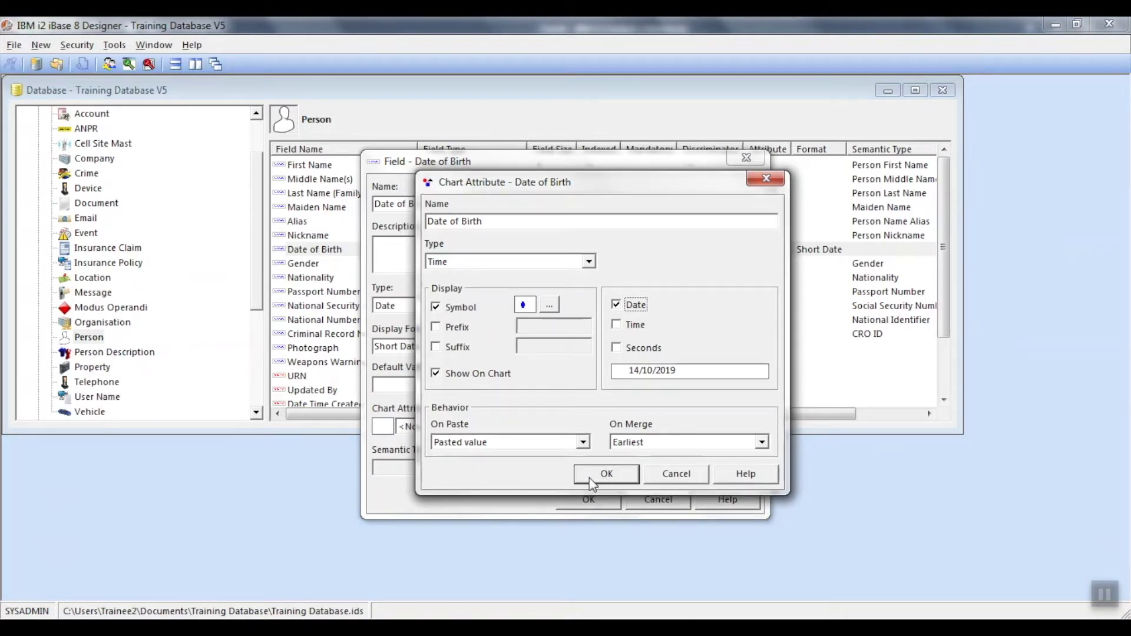
pyautogui.click(592, 481)
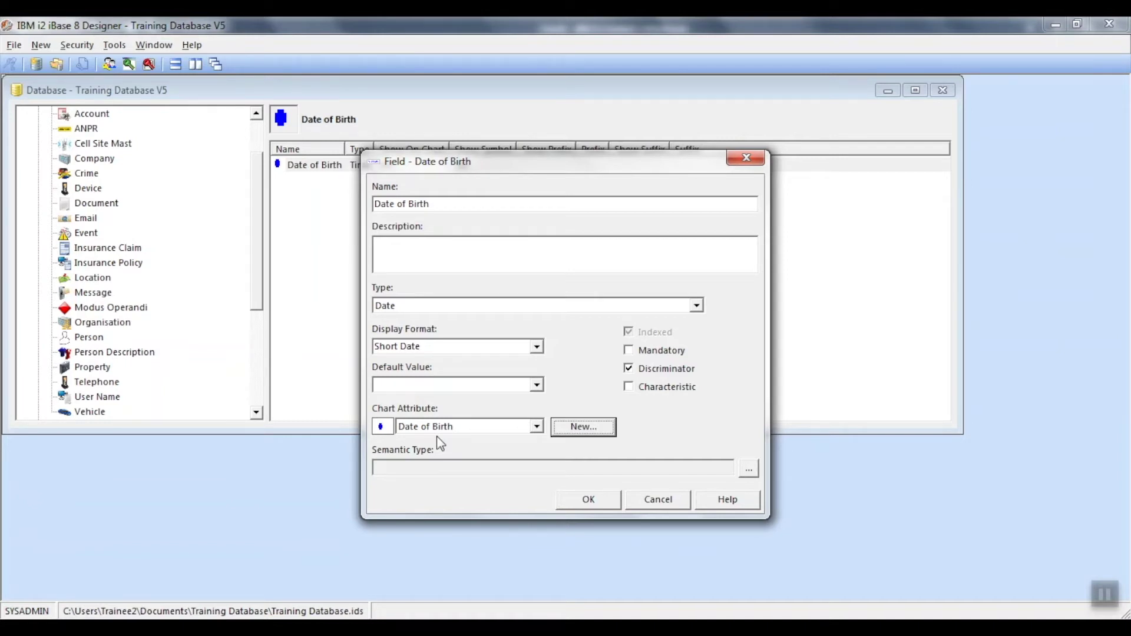
# Confirm the Date of Birth chart attribute so Person's Date of Birth field shows Attribute: Yes.
pyautogui.click(584, 500)
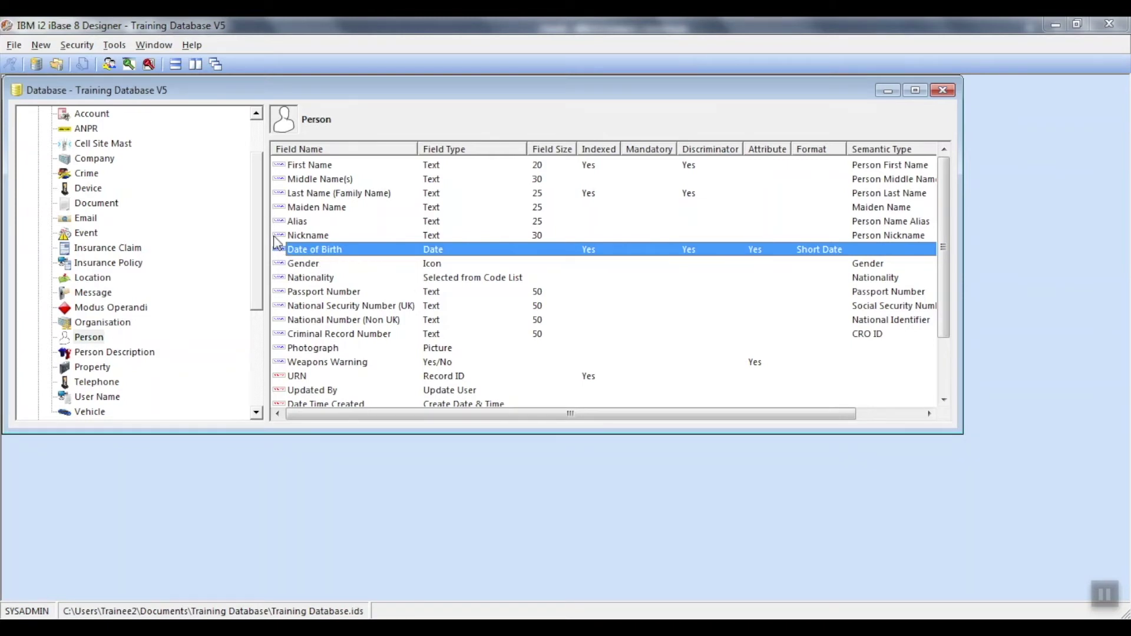
pyautogui.moveTo(260, 204); pyautogui.dragTo(254, 333)
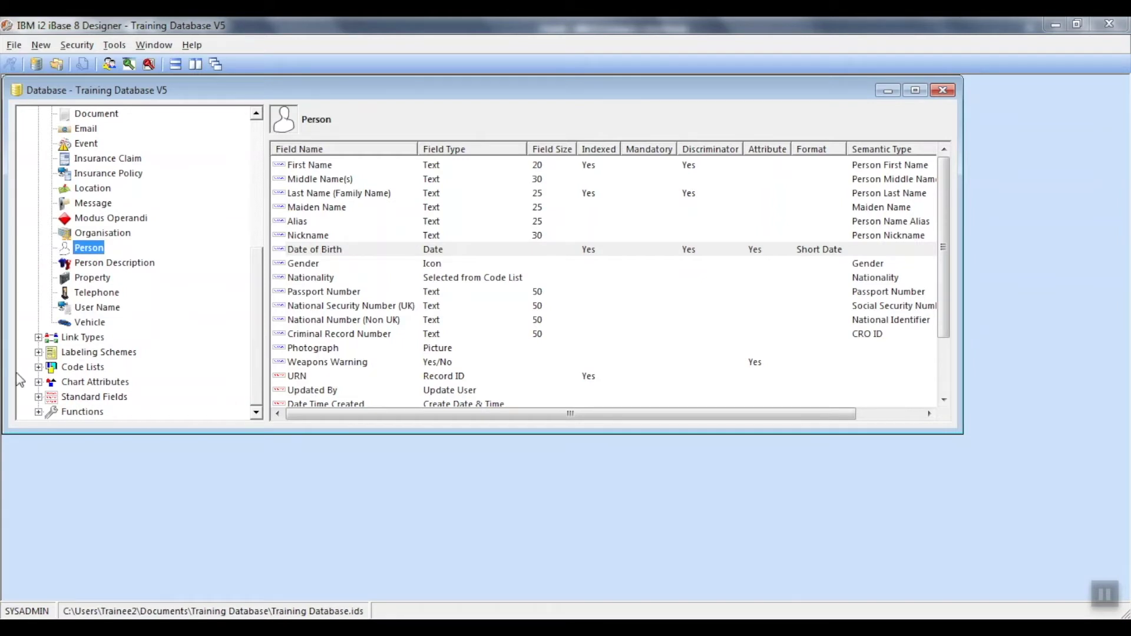
# Expand Chart Attributes and find Date of Birth, typed Time and shown on chart.
pyautogui.click(51, 383)
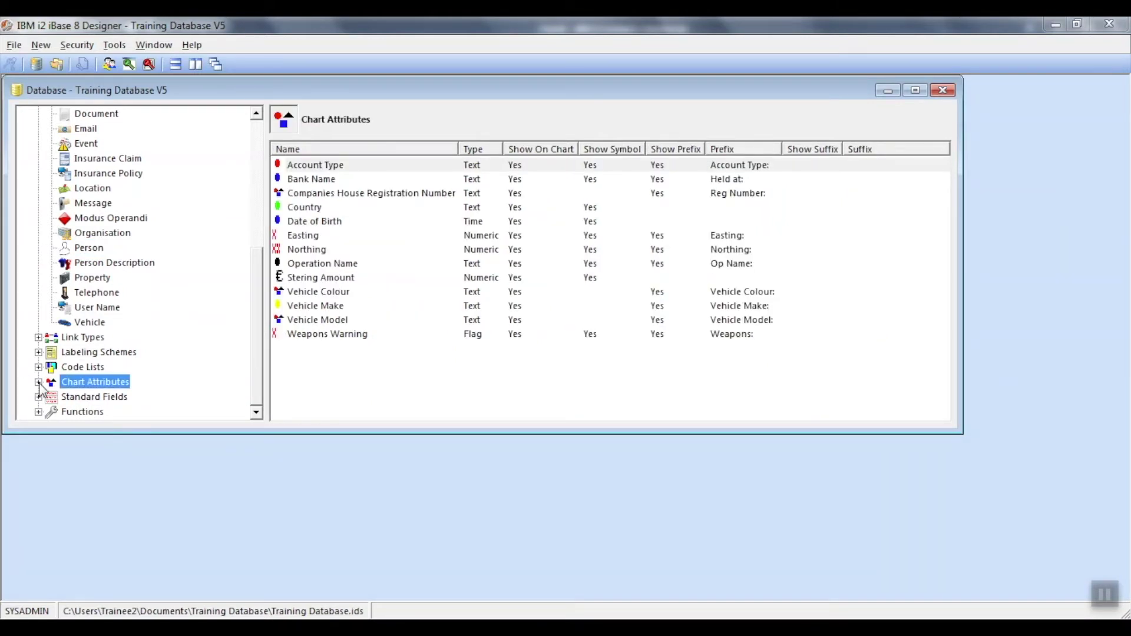
pyautogui.click(38, 382)
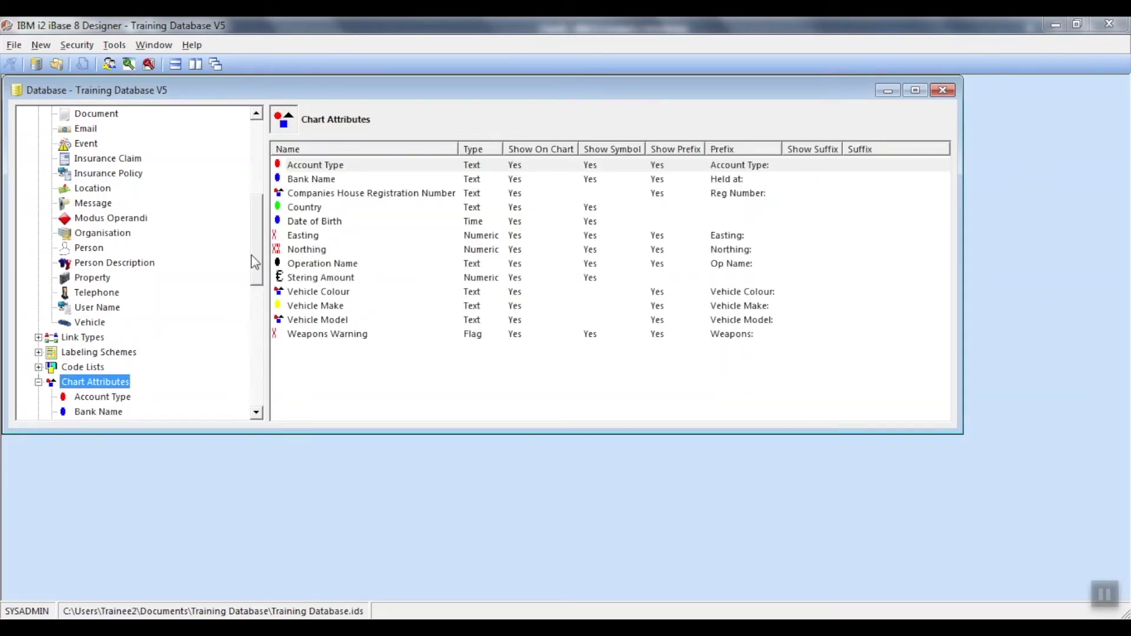
pyautogui.moveTo(253, 259); pyautogui.dragTo(241, 381)
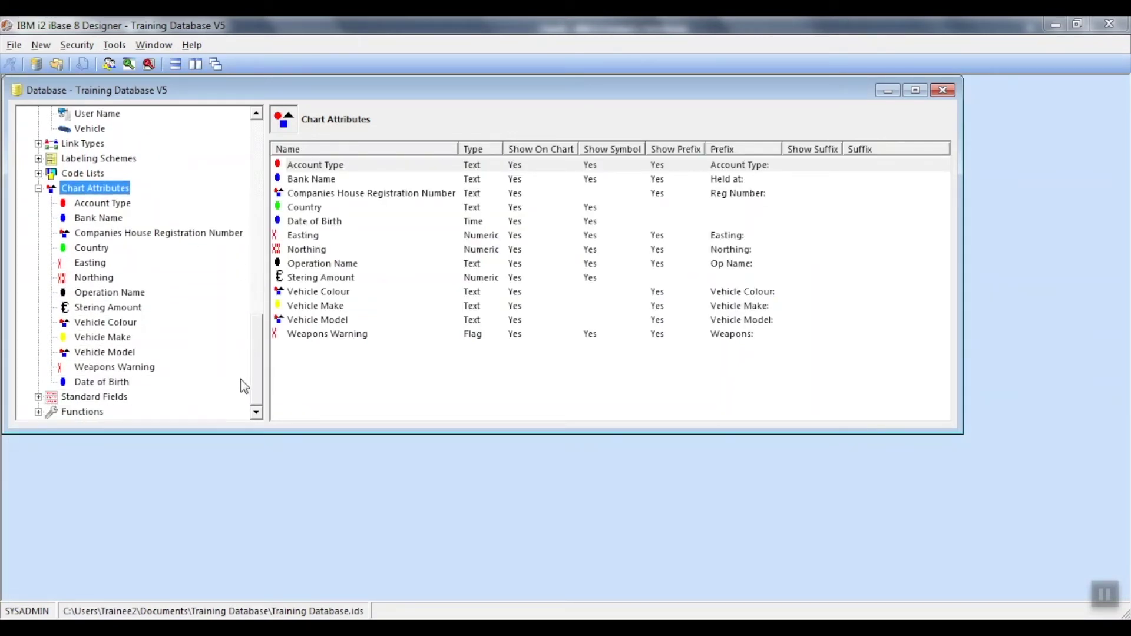
pyautogui.rightClick(87, 382)
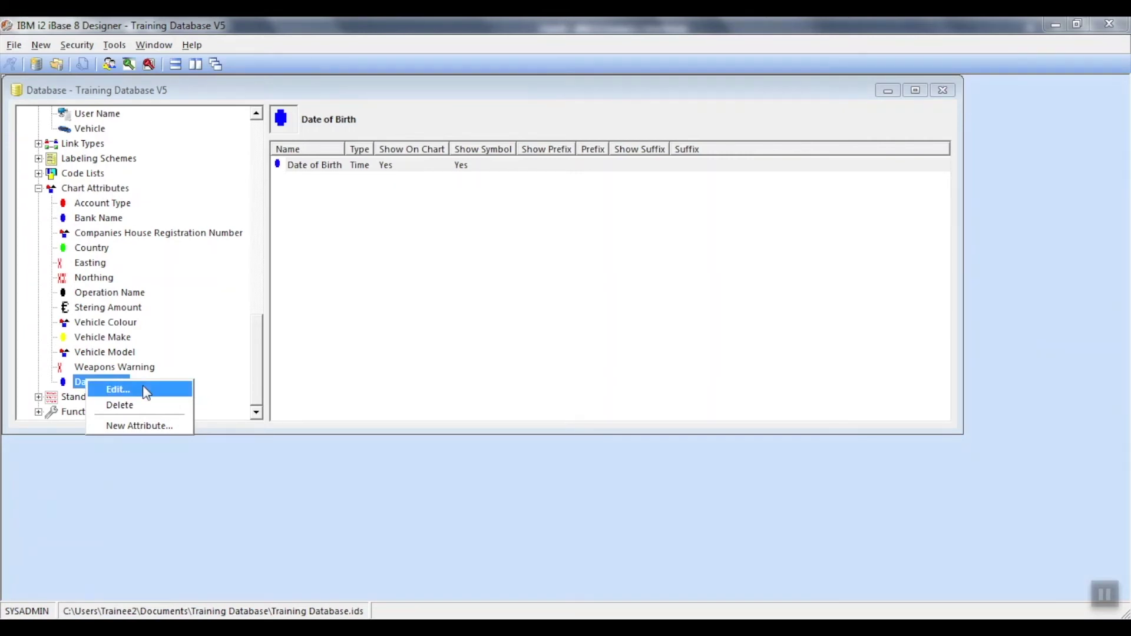
pyautogui.click(375, 287)
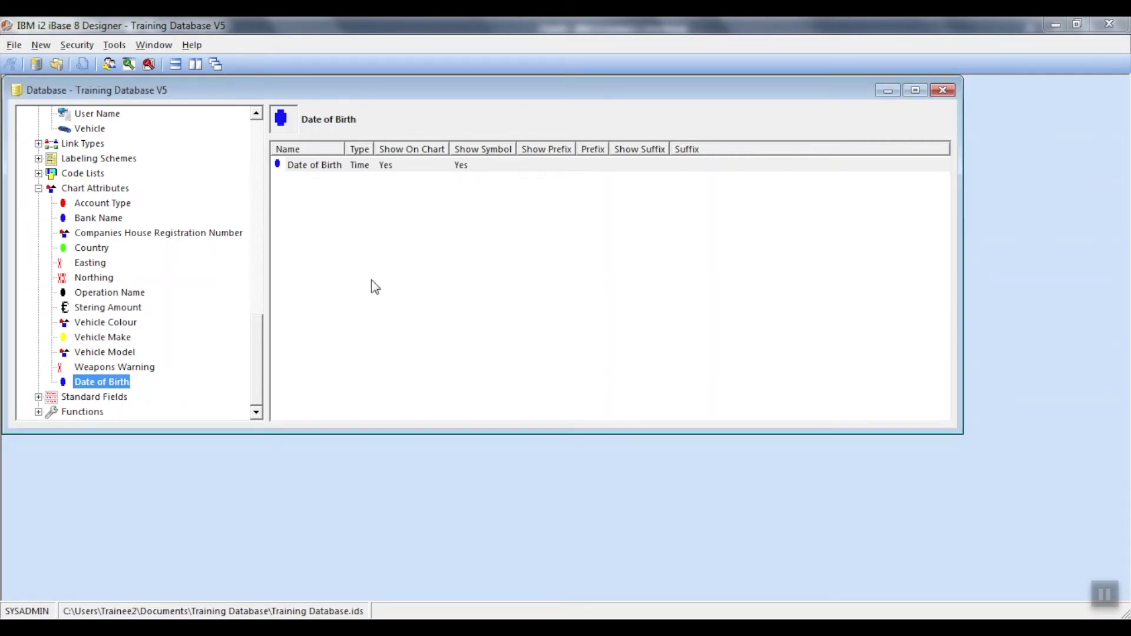